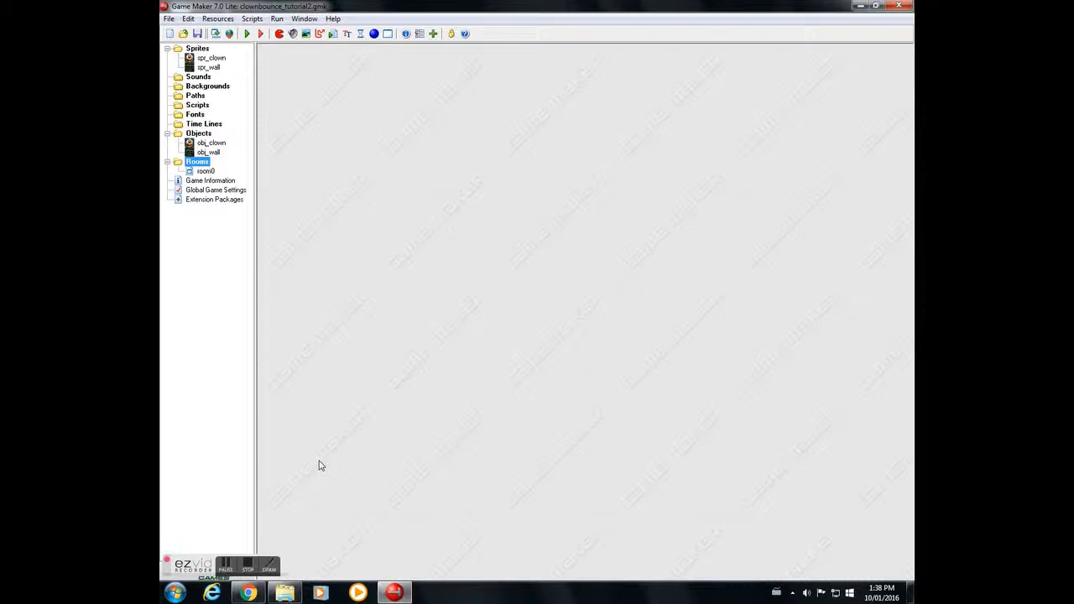
Step: Switch to the browser and scroll through the carnival image search results
right_click(215, 86)
left_click(372, 132)
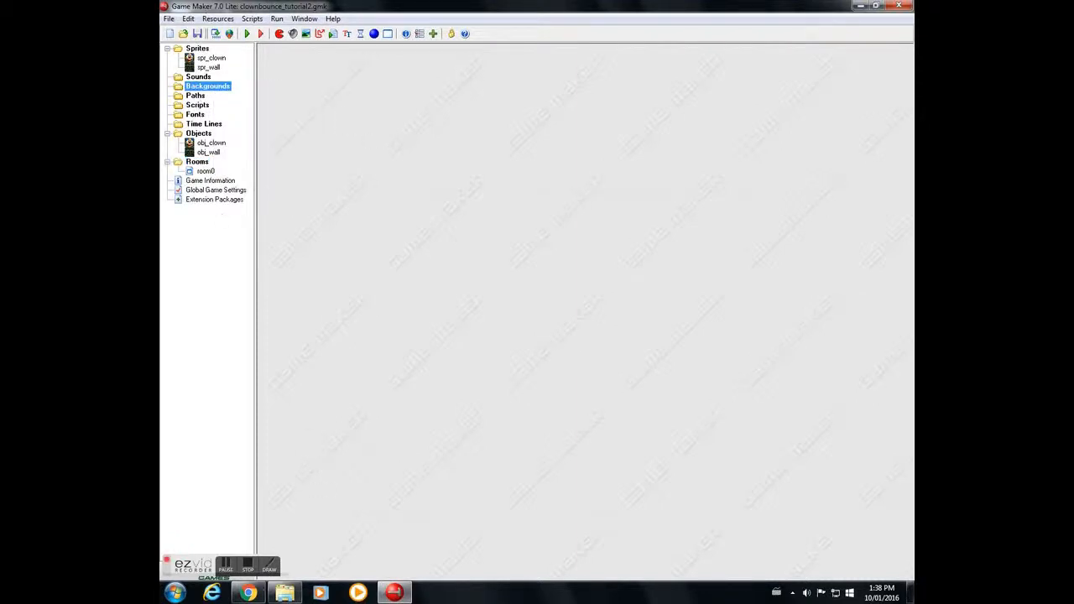
left_click(249, 592)
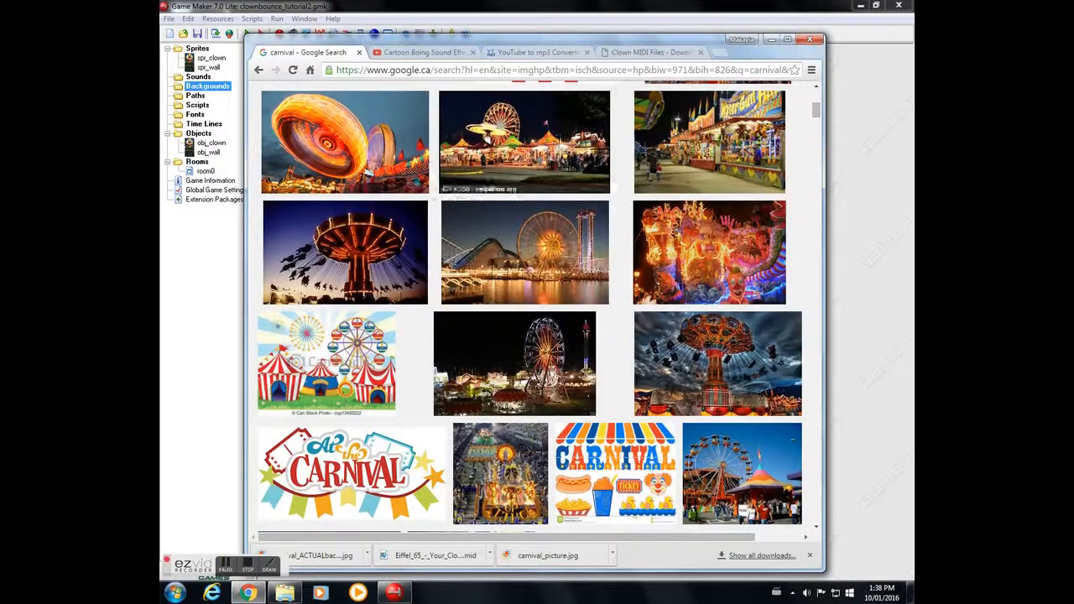
left_click_drag(817, 105, 818, 91)
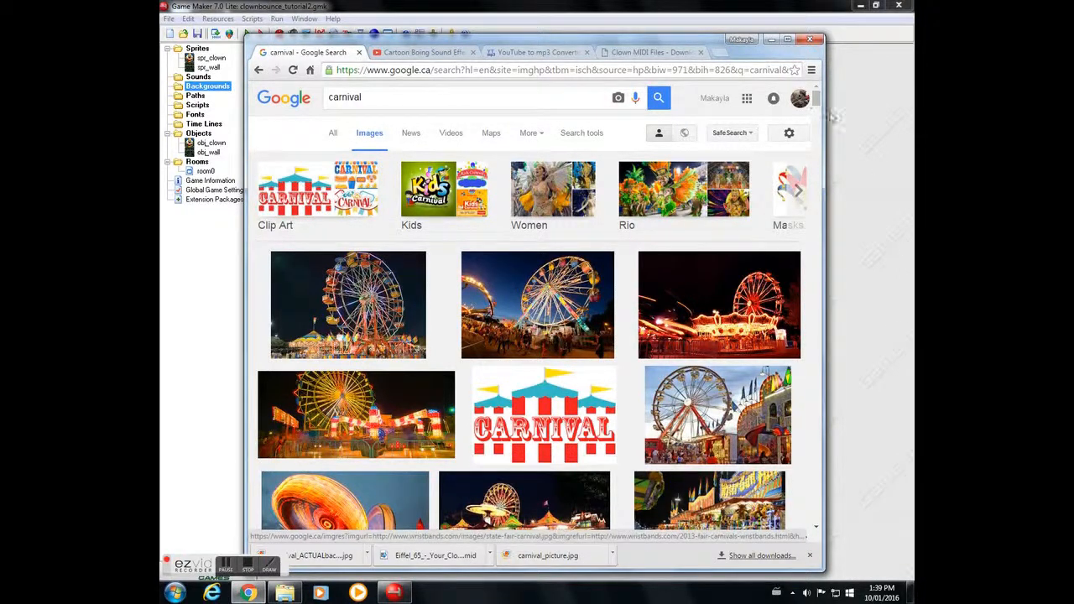
left_click_drag(817, 99, 820, 116)
Step: Save the swing-ride carnival image to Downloads as carnival_image and close the browser window
right_click(357, 216)
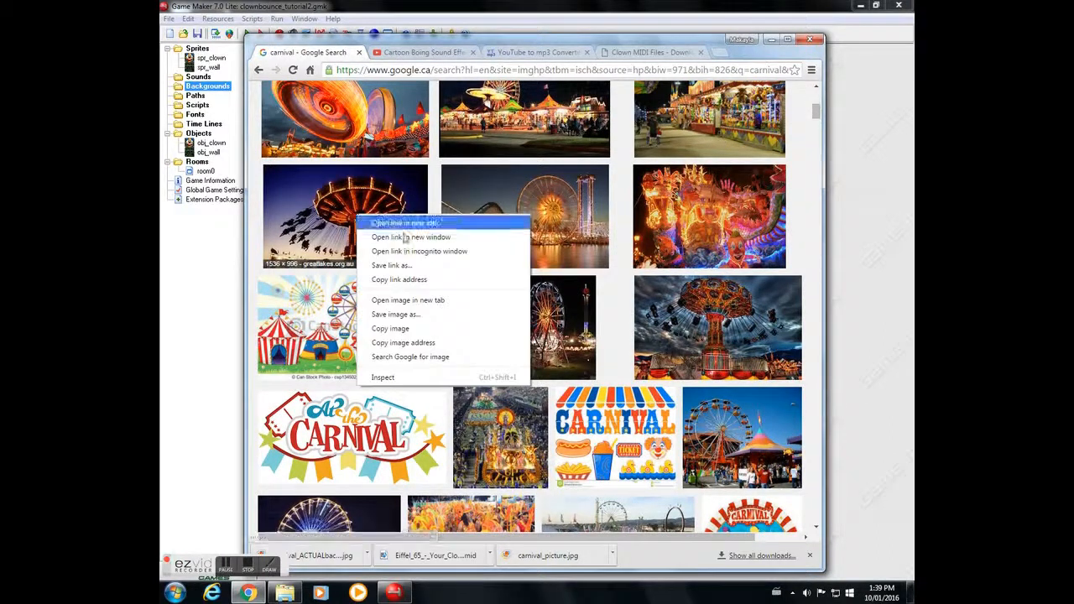
left_click(423, 319)
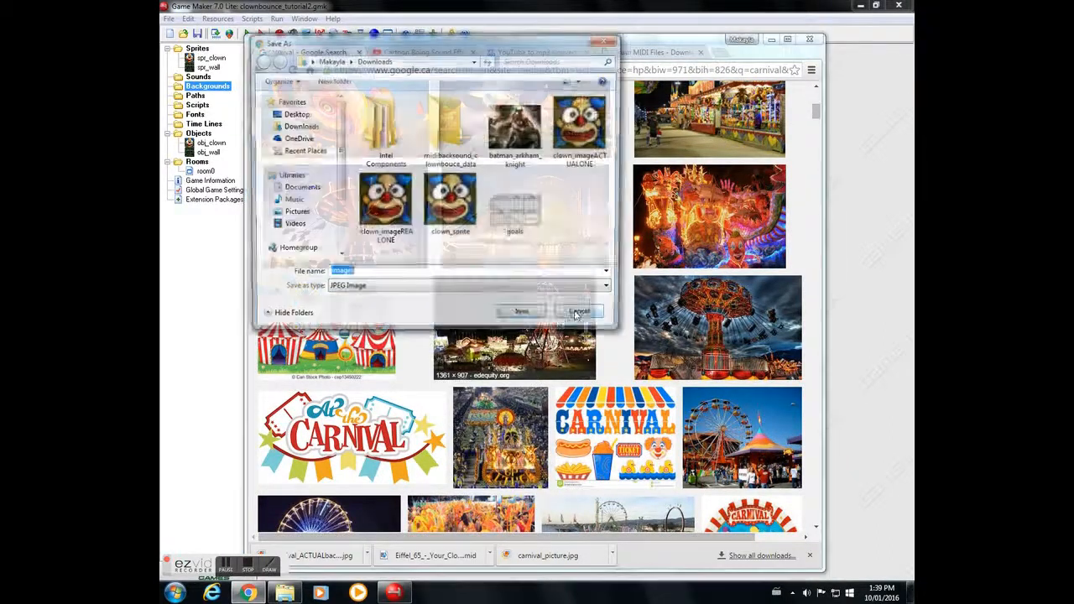
key("BackSpace")
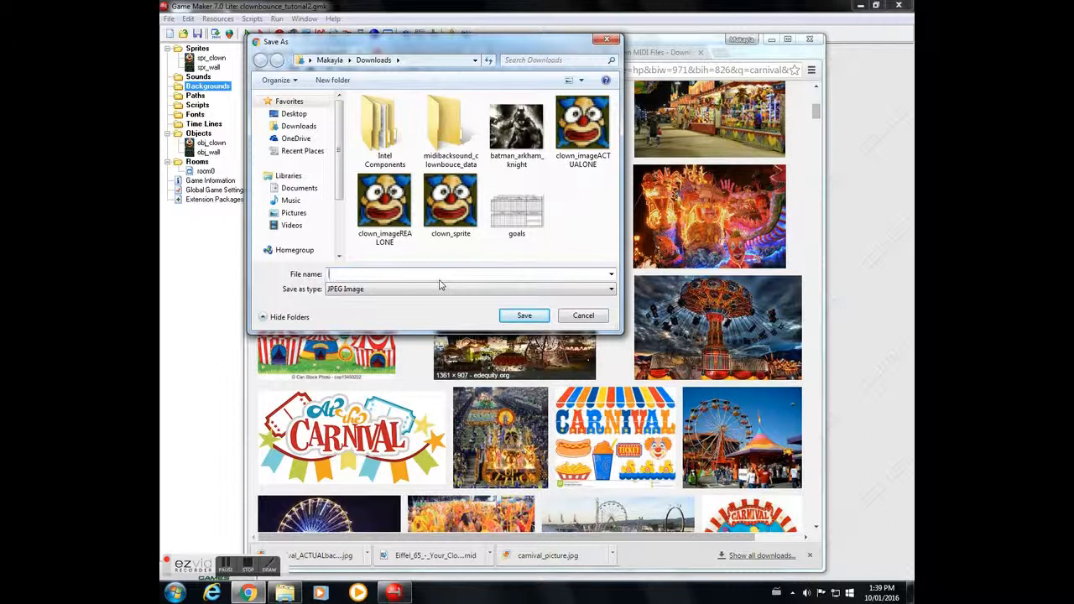
type("carnival_image")
left_click(524, 317)
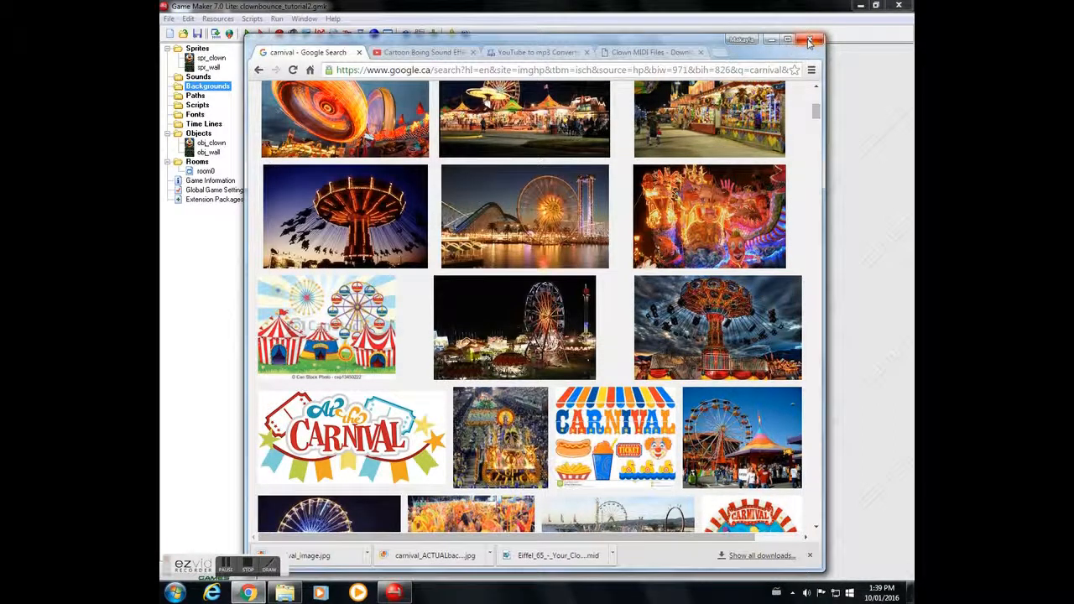
left_click(809, 42)
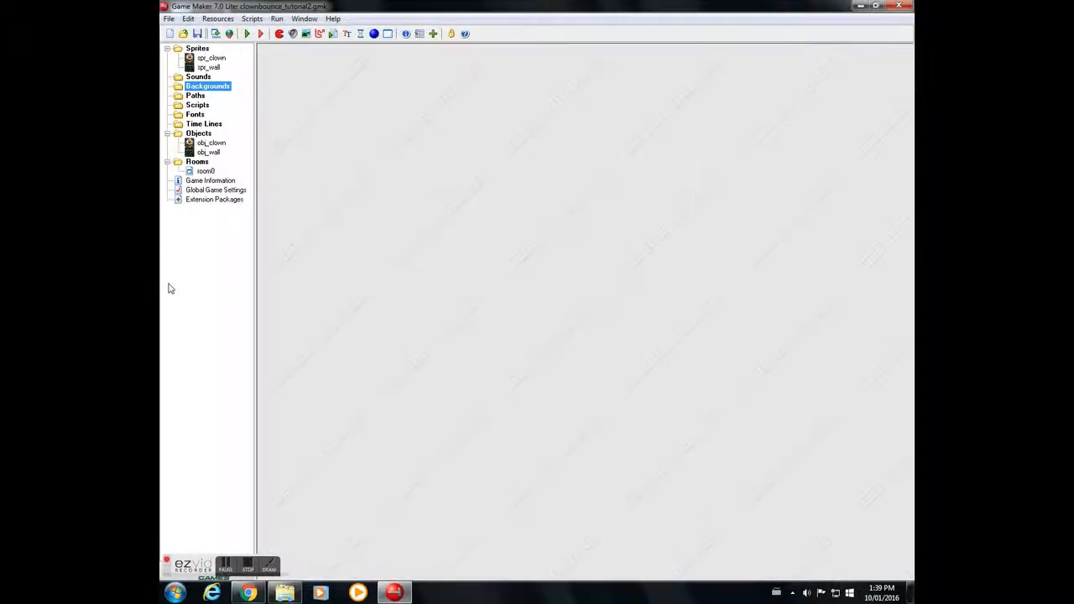
Step: Create a new background resource and name it bg_carnival
right_click(214, 94)
left_click(254, 95)
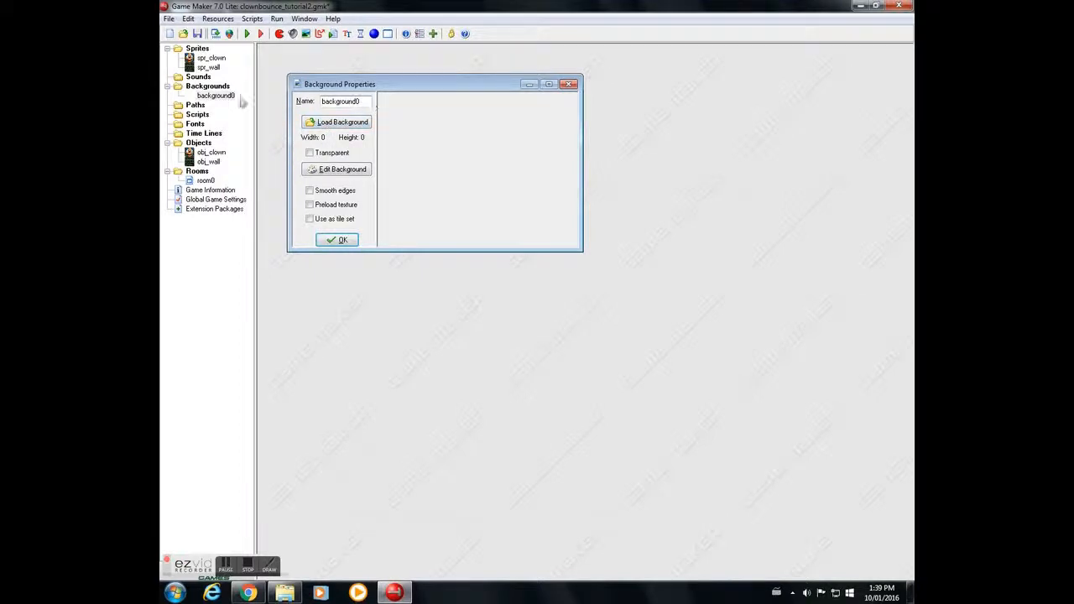
left_click_drag(368, 101, 190, 90)
key("BackSpace")
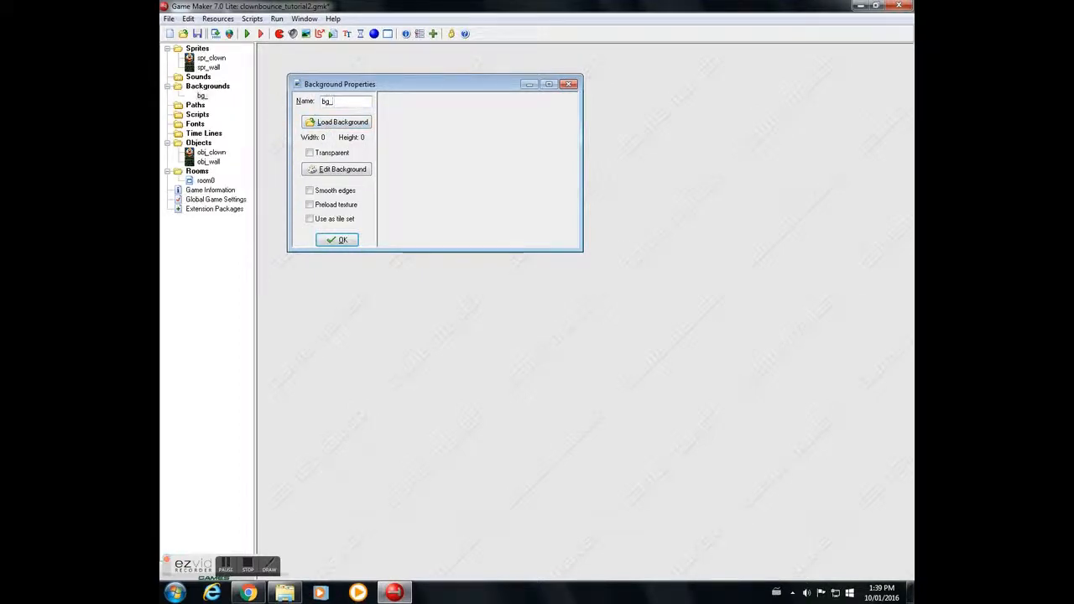
type("bg_carnival")
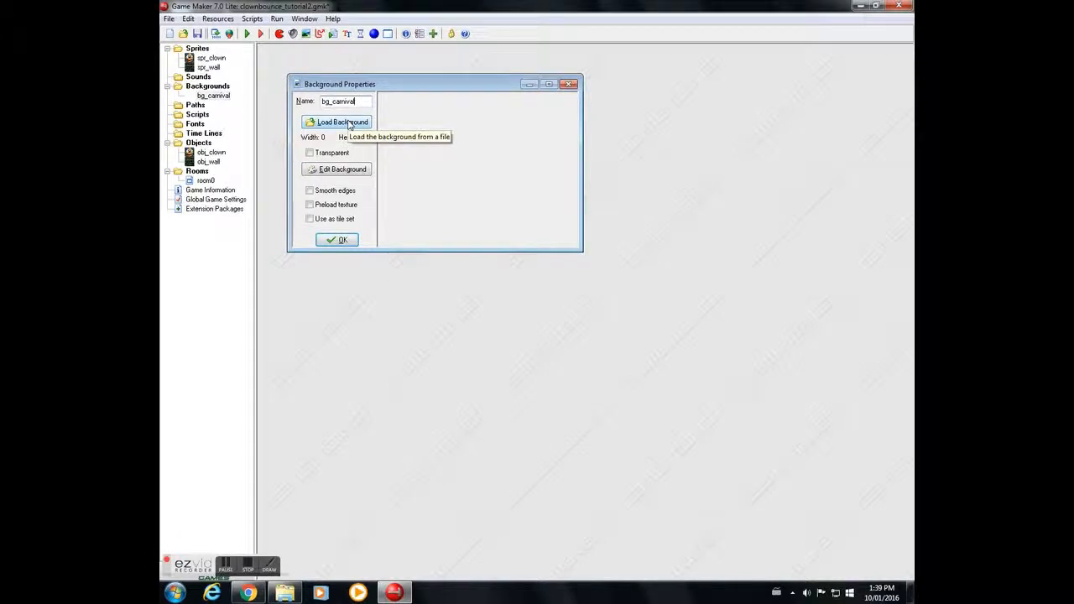
Step: Load carnival_image from Downloads into bg_carnival and close its properties
left_click(352, 126)
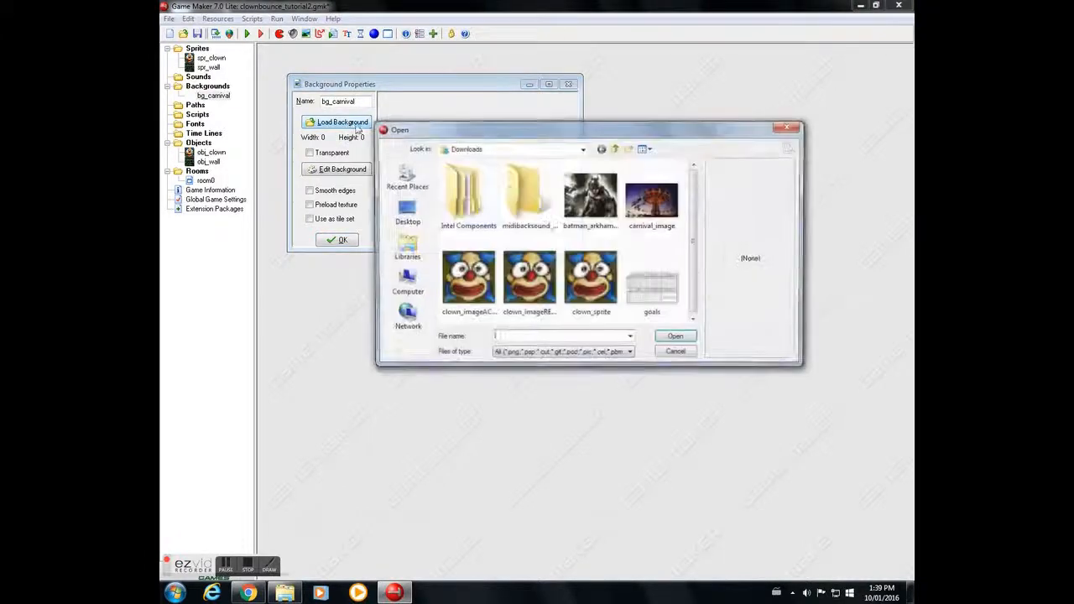
left_click(653, 206)
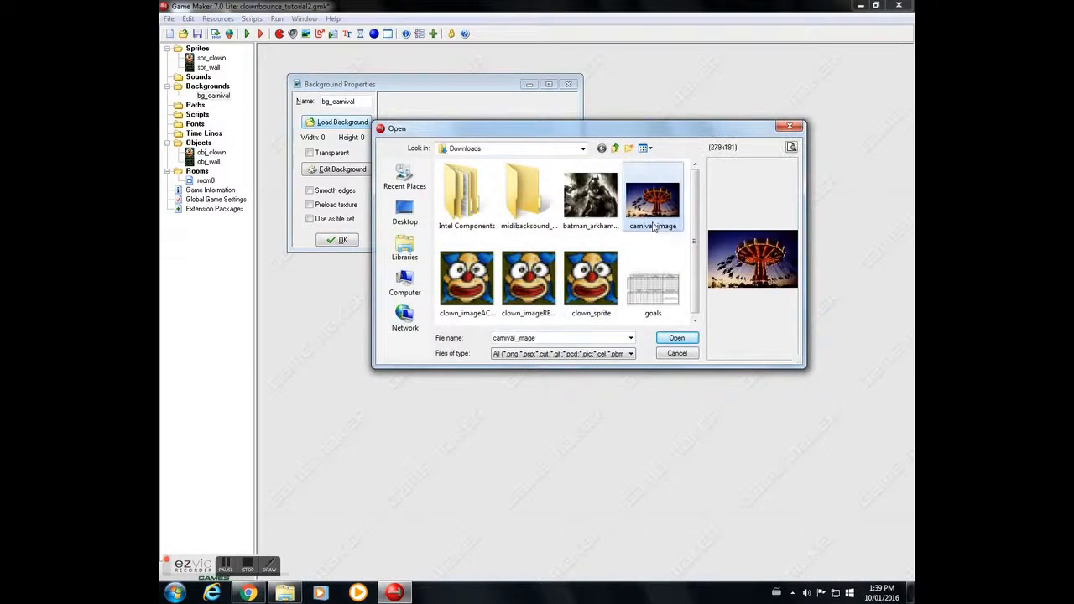
left_click(677, 340)
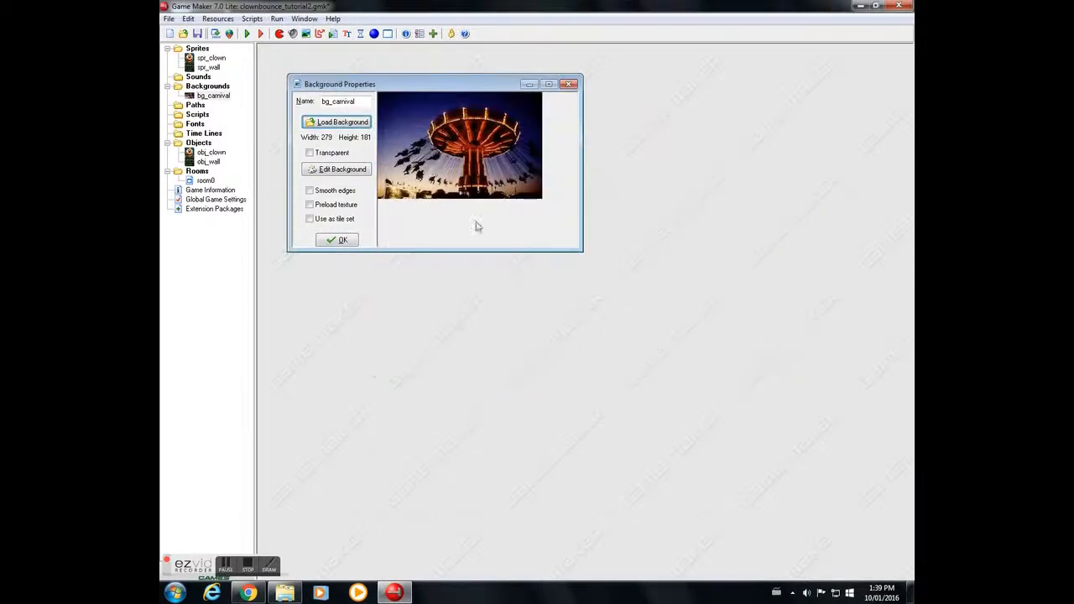
left_click(340, 240)
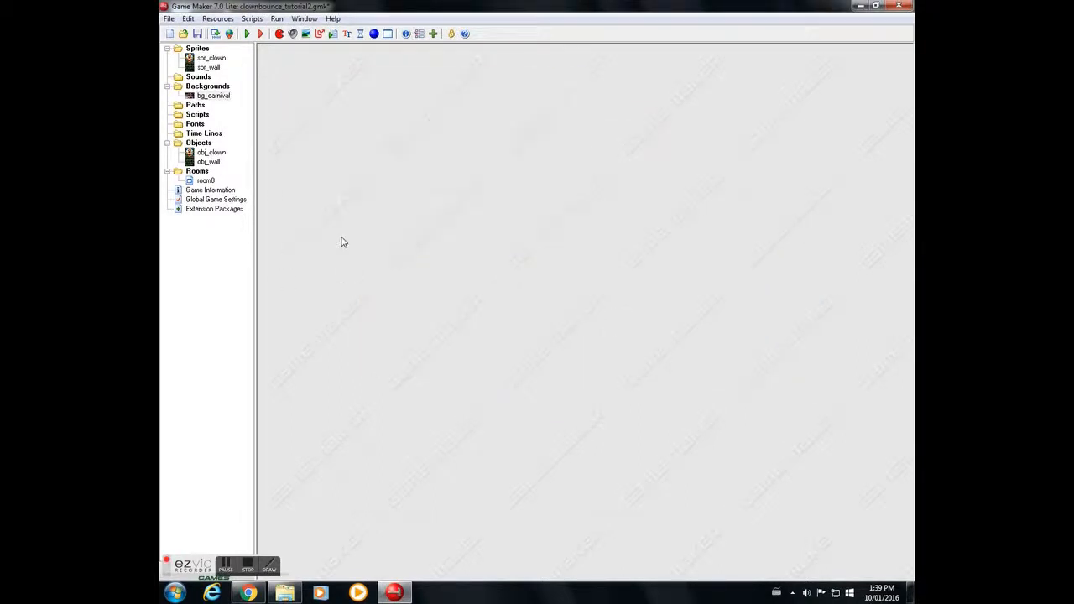
Step: Open room0's properties in a maximized editor window
double_click(205, 181)
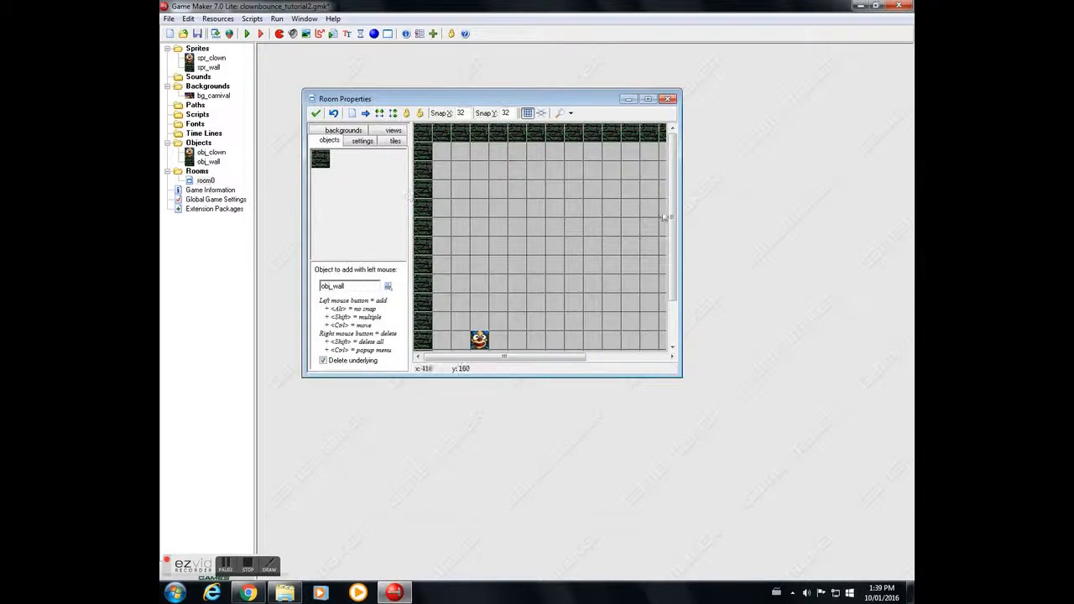
left_click(637, 100)
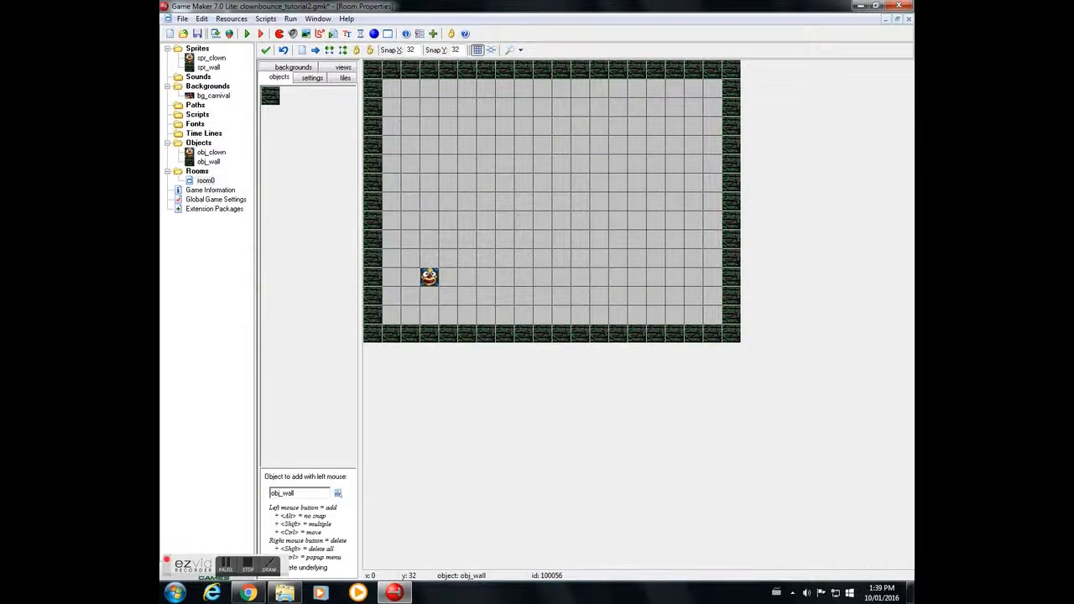
left_click(268, 563)
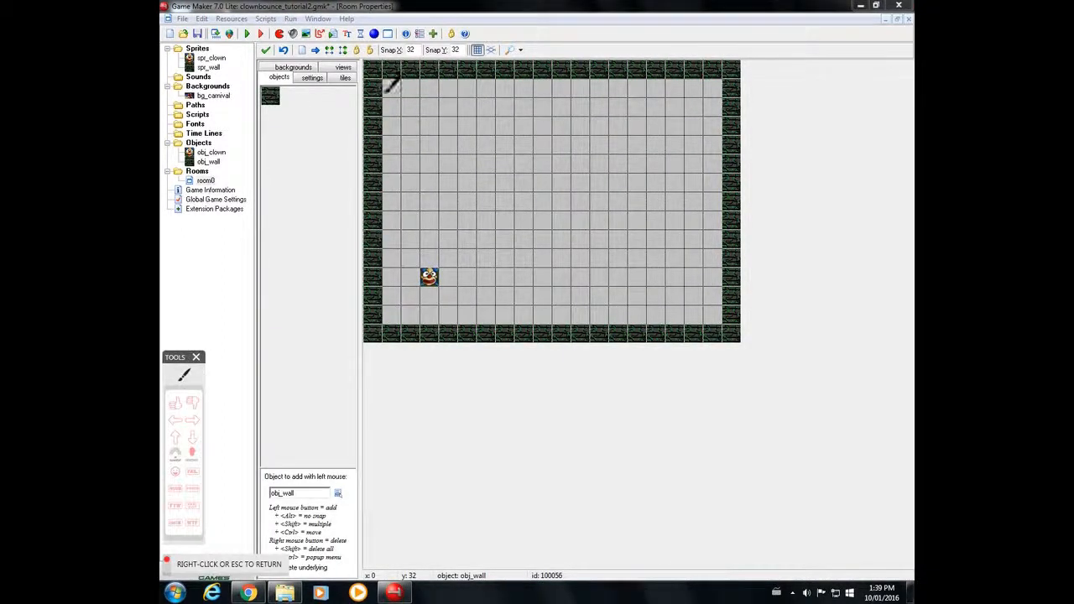
mouse_move(320, 52)
left_mouse_down()
mouse_move(279, 49)
mouse_move(282, 79)
mouse_move(329, 59)
mouse_move(313, 56)
left_mouse_up()
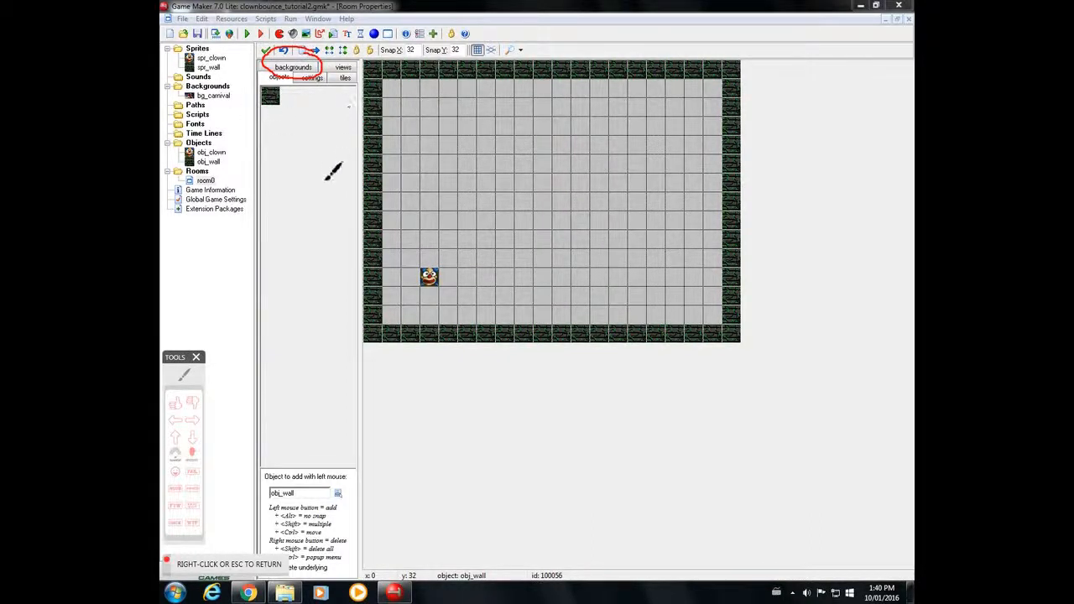
key("Escape")
Step: Set room0's Background 0 to bg_carnival and turn on Stretch
left_click(284, 67)
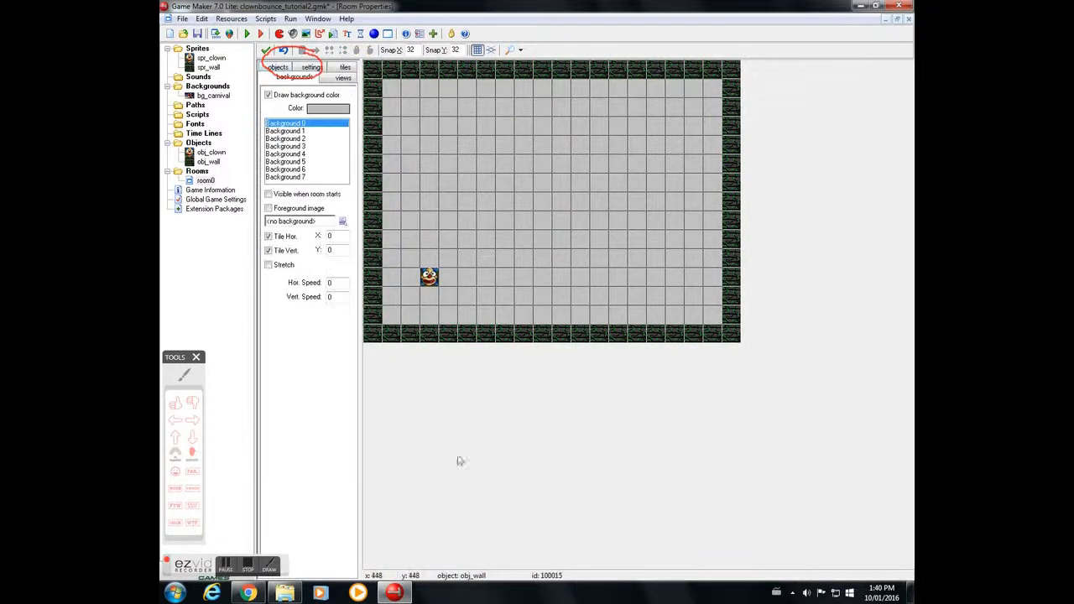
left_click(343, 223)
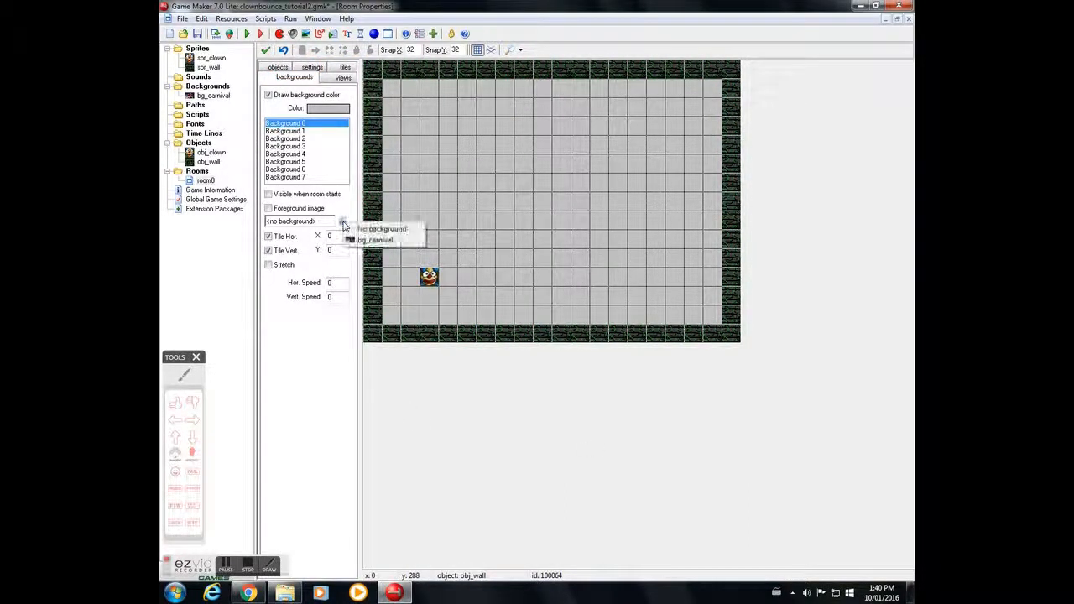
left_click(382, 241)
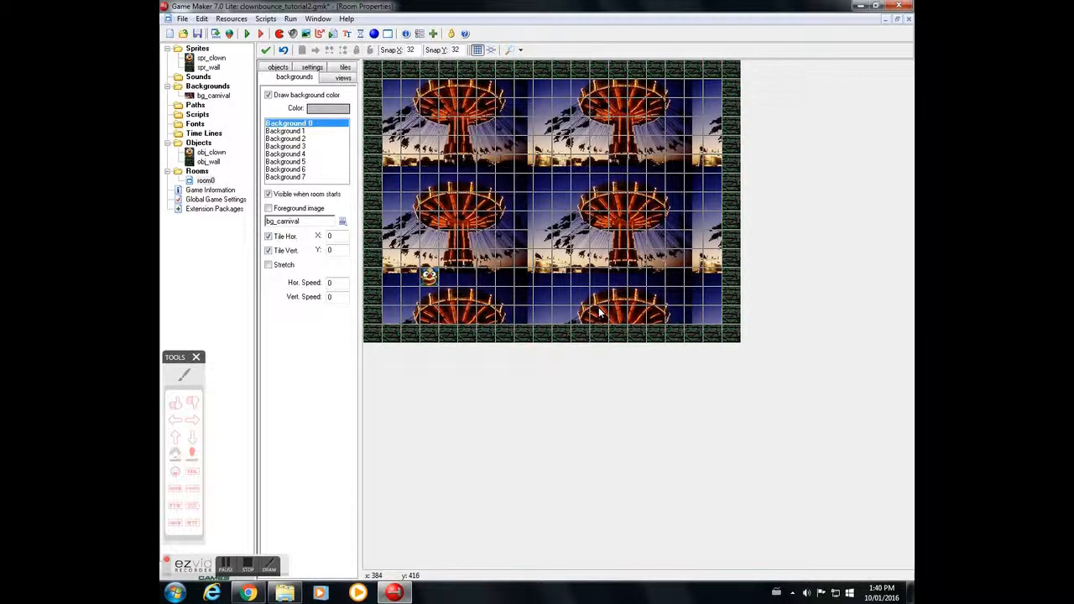
left_click(268, 266)
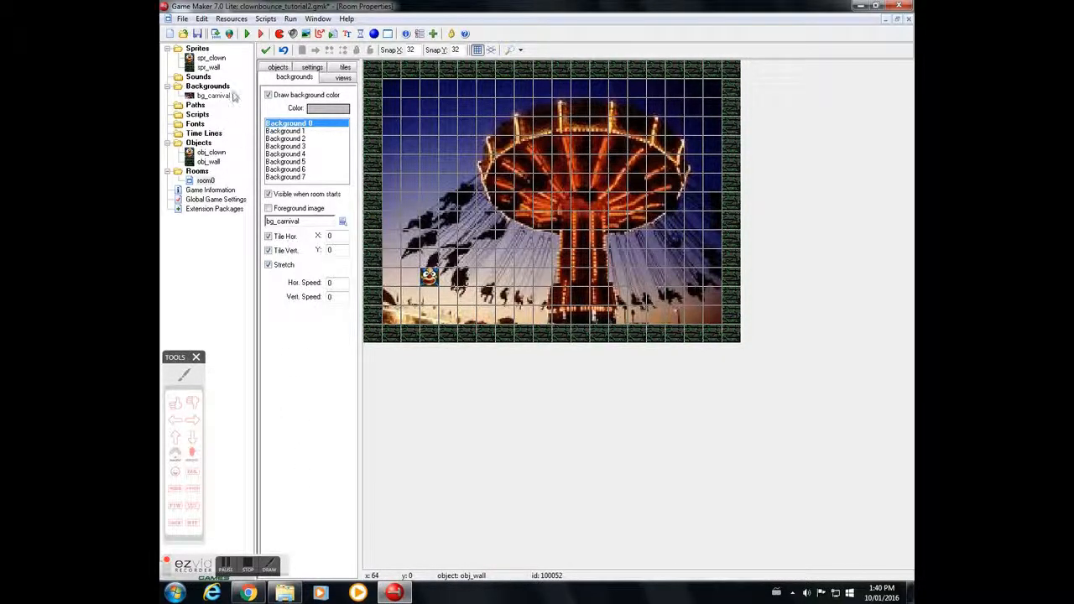
Step: Confirm the room changes and run the game
left_click(266, 49)
left_click(247, 34)
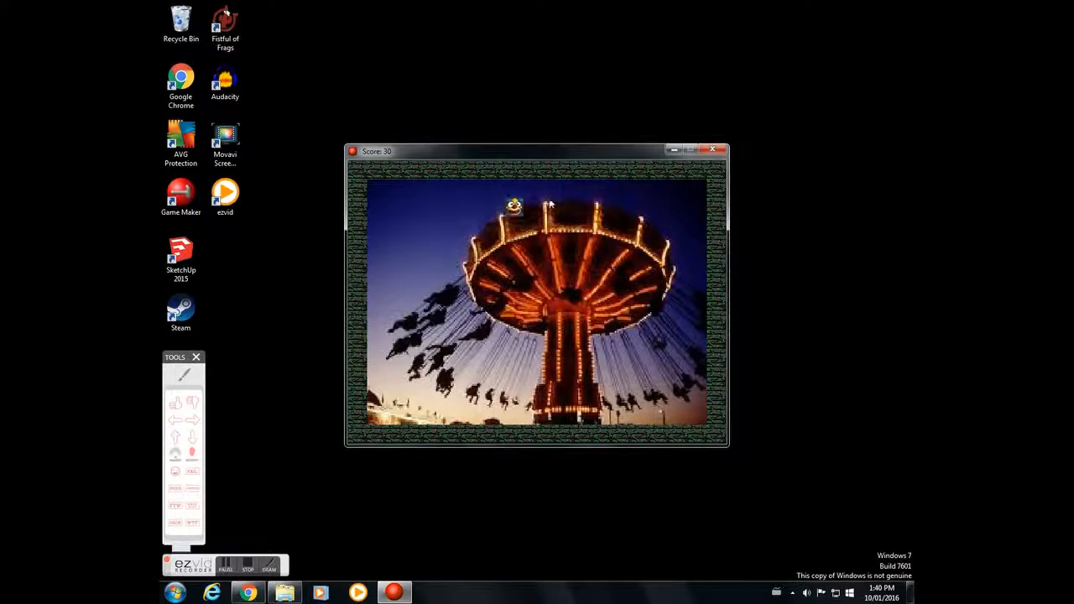
Step: Play the game by clicking the bouncing clown, then close the game window
left_click(574, 227)
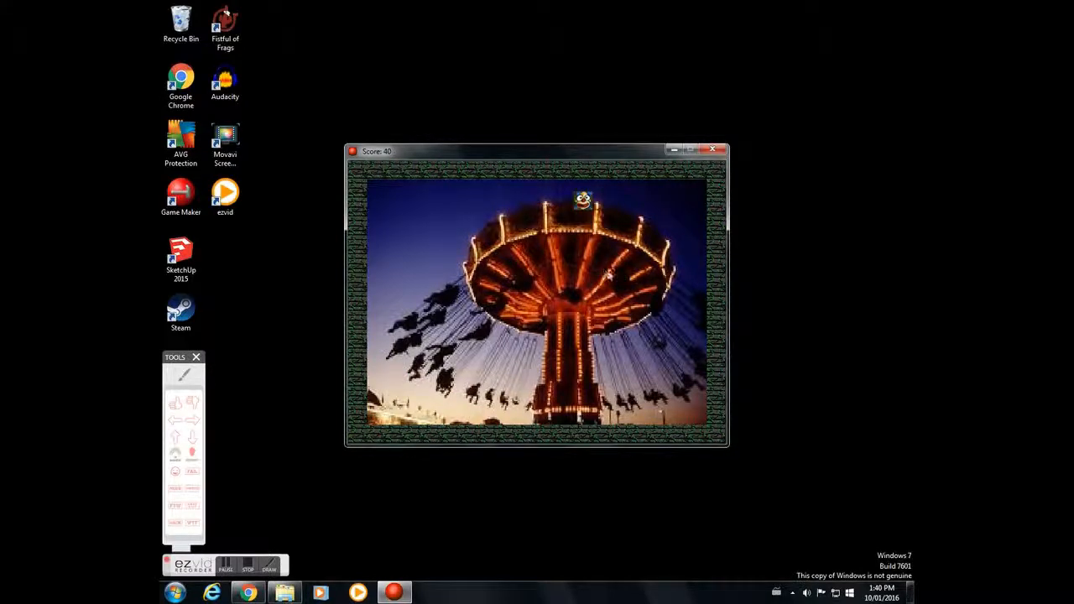
left_click(590, 338)
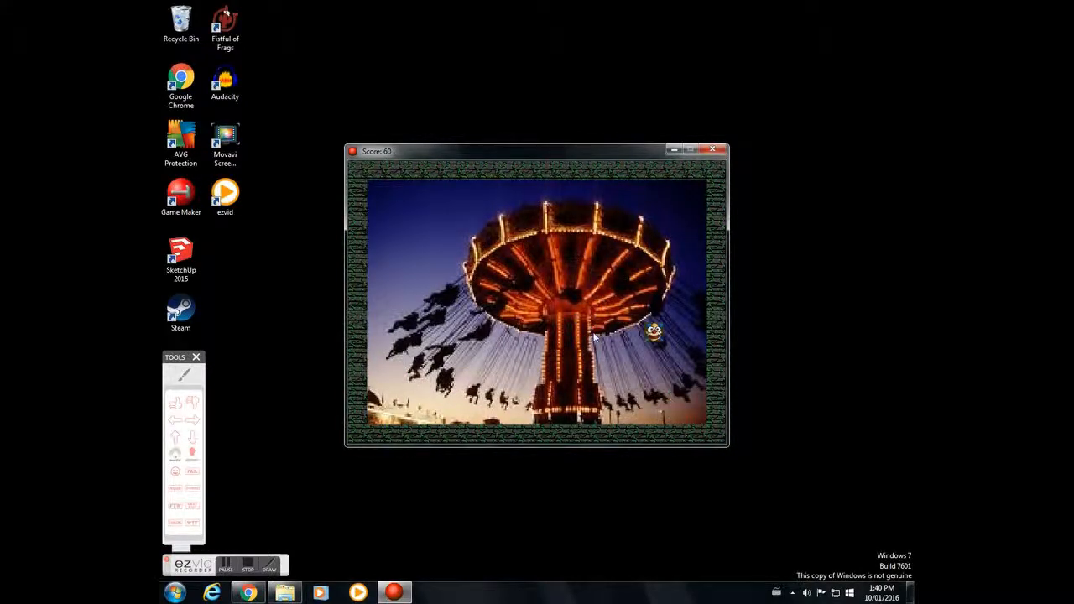
left_click(554, 328)
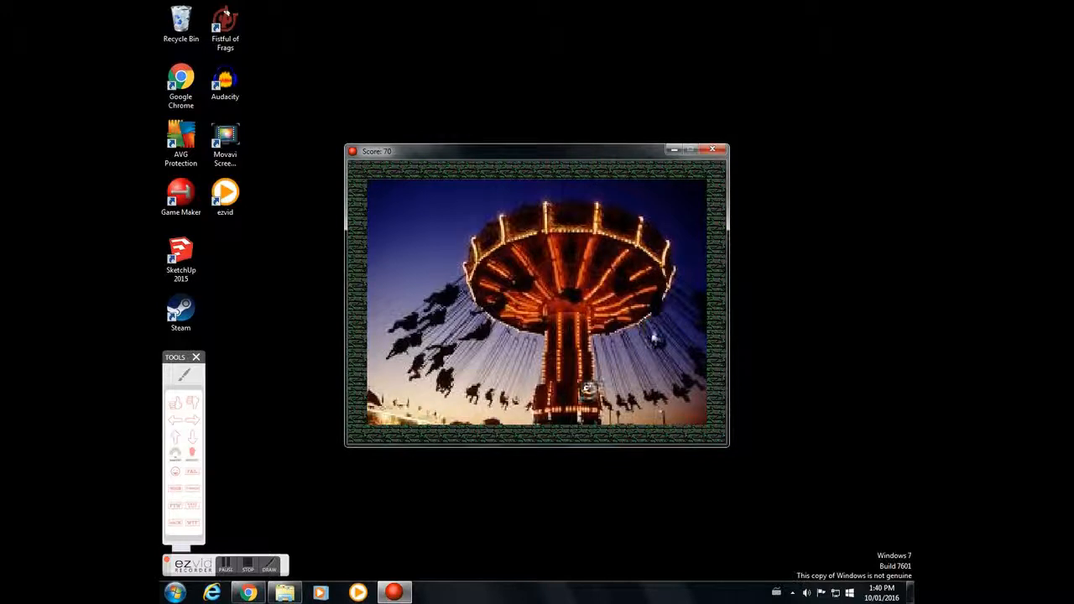
left_click(638, 405)
left_click(645, 403)
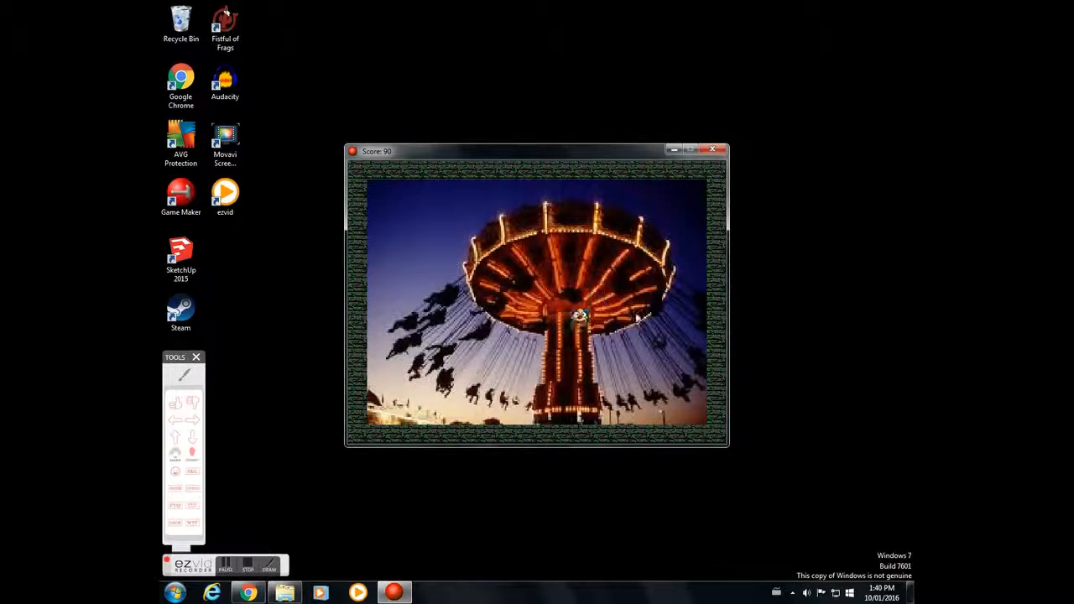
left_click(670, 369)
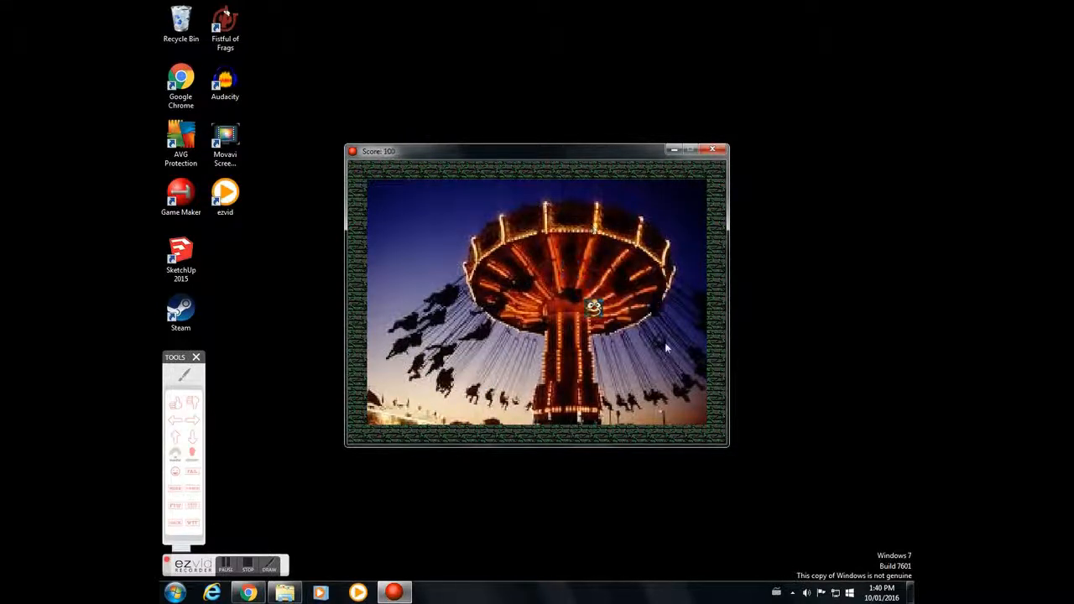
left_click(622, 305)
left_click(629, 305)
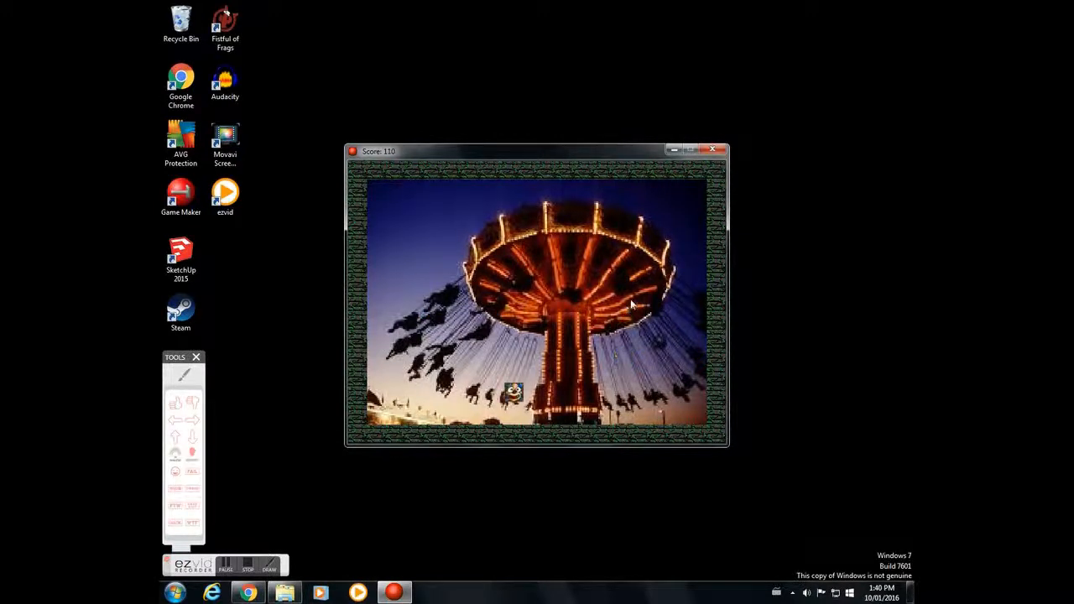
left_click(713, 151)
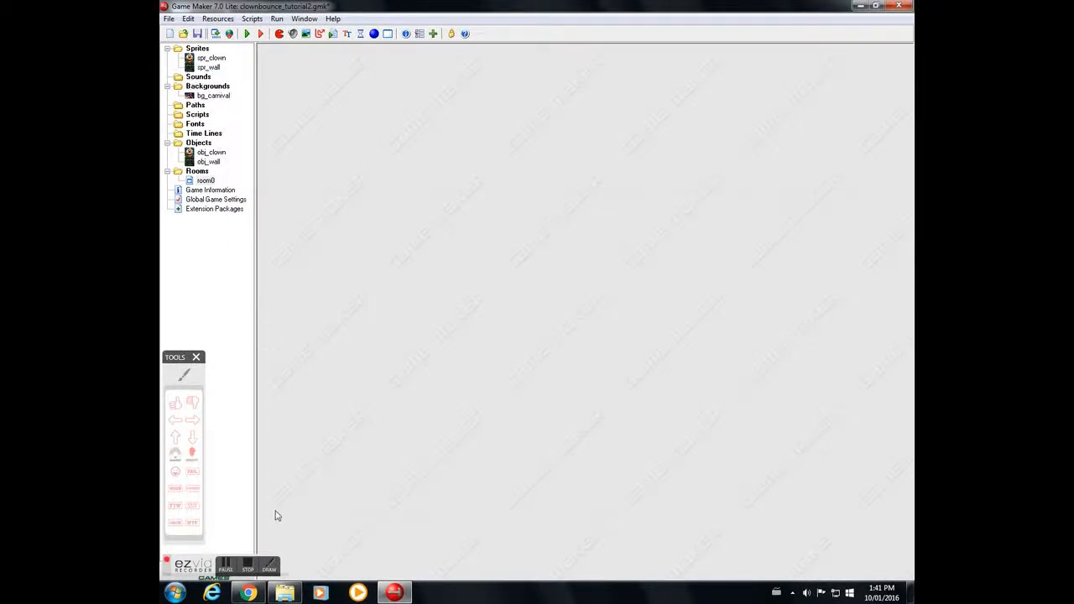
Step: In the browser, close the Clown MIDI Files tab
left_click(250, 593)
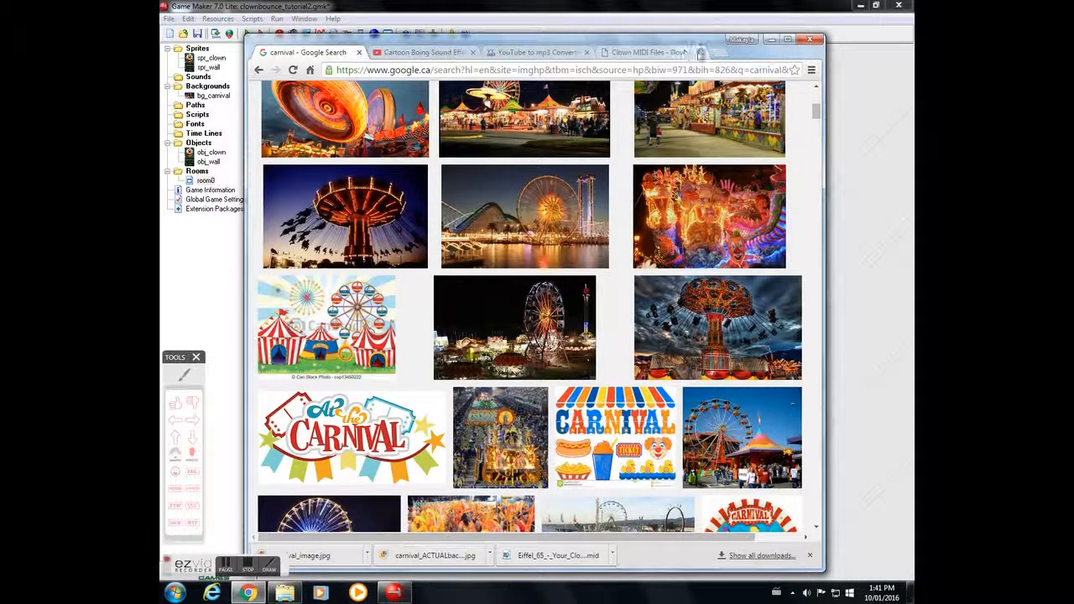
left_click(700, 52)
Step: Open a new tab and search for midiworld
left_click(602, 53)
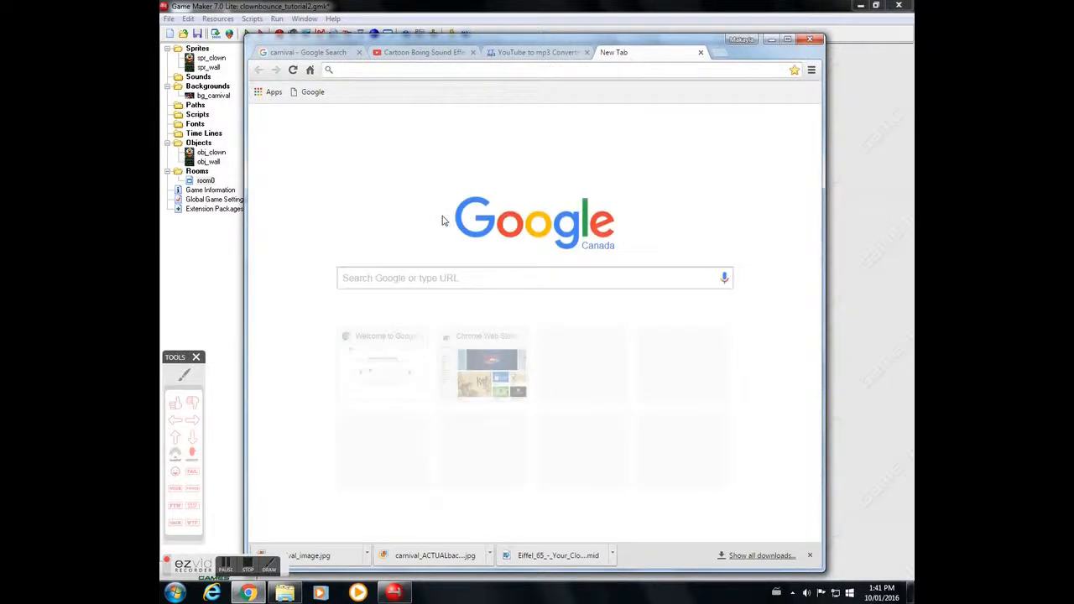
type("midi")
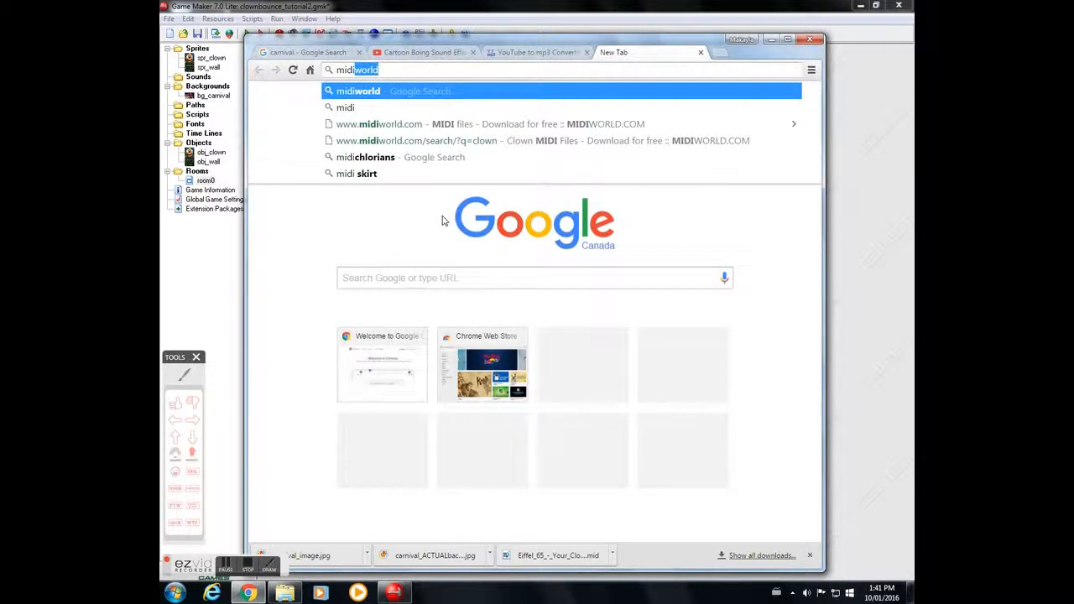
type("world")
key("Return")
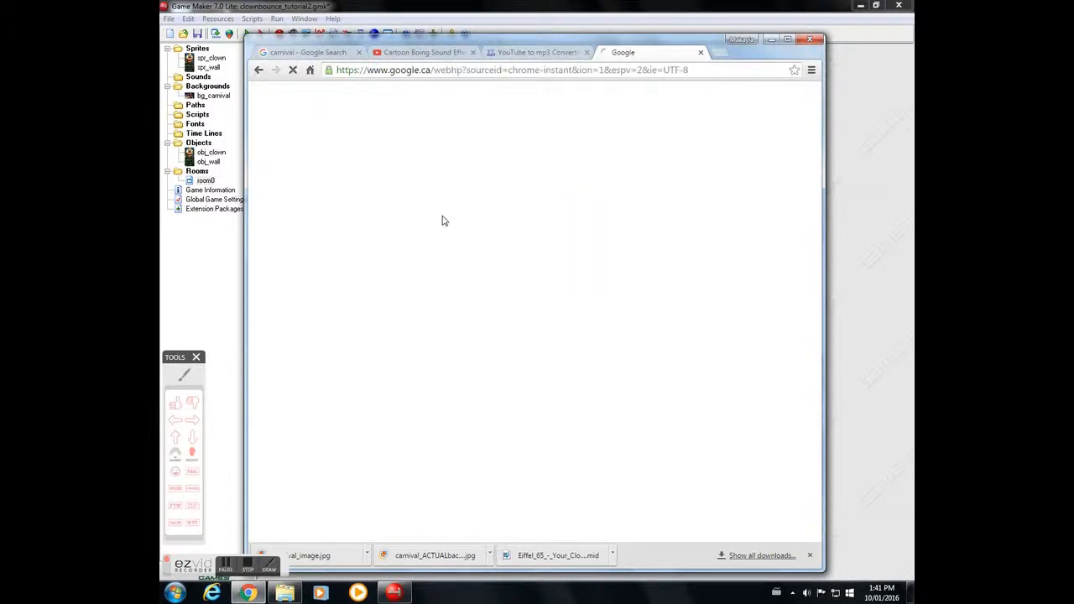
Step: Open midiworld.com and search the site for clown
left_click(407, 190)
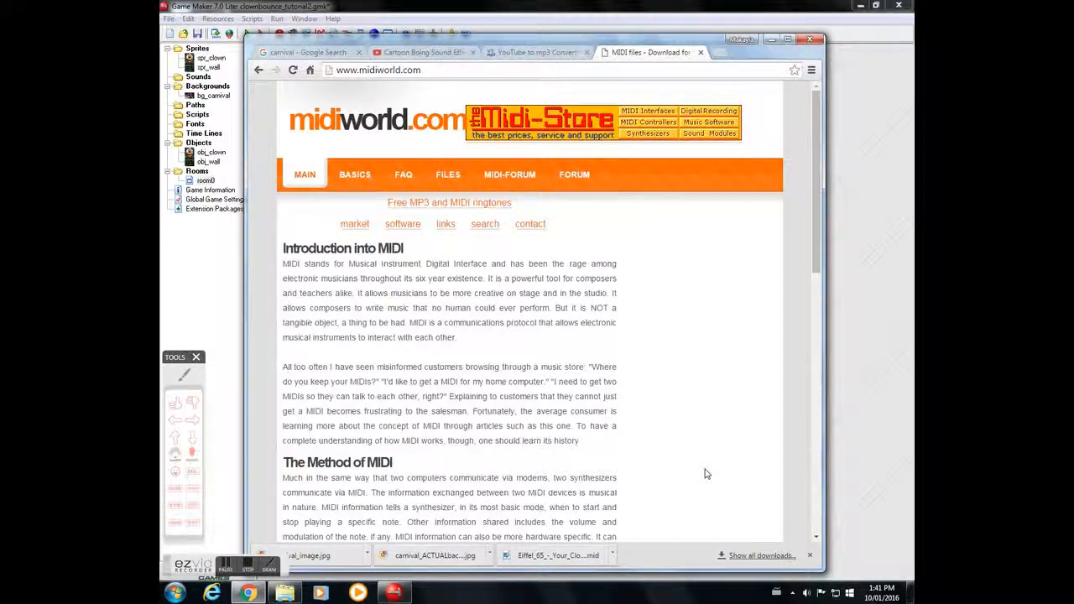
left_click_drag(813, 223, 835, 392)
scroll(806, 347, "down", 1)
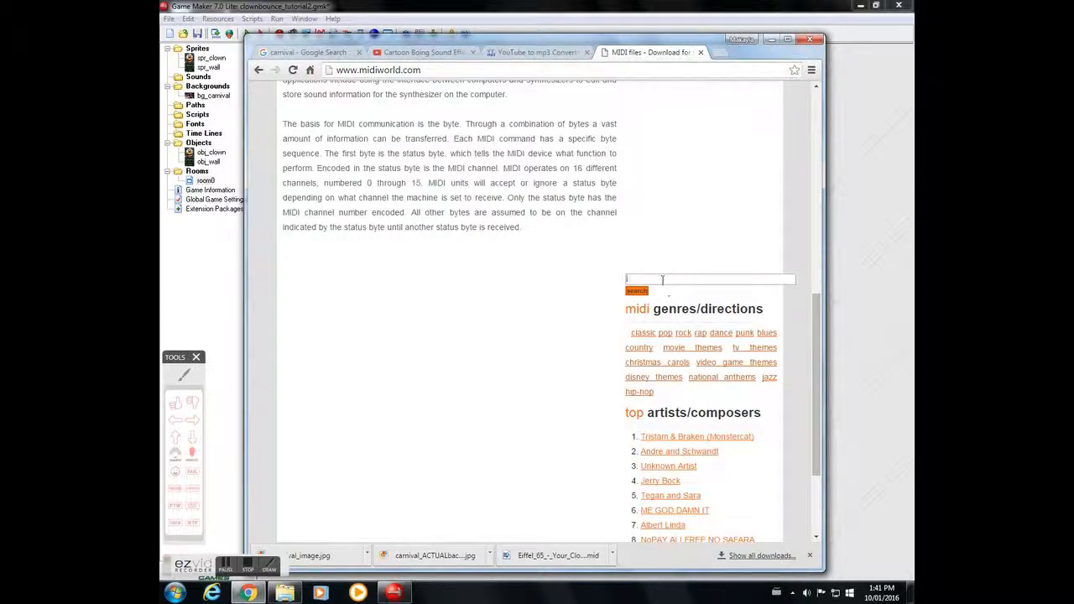
type("clowb")
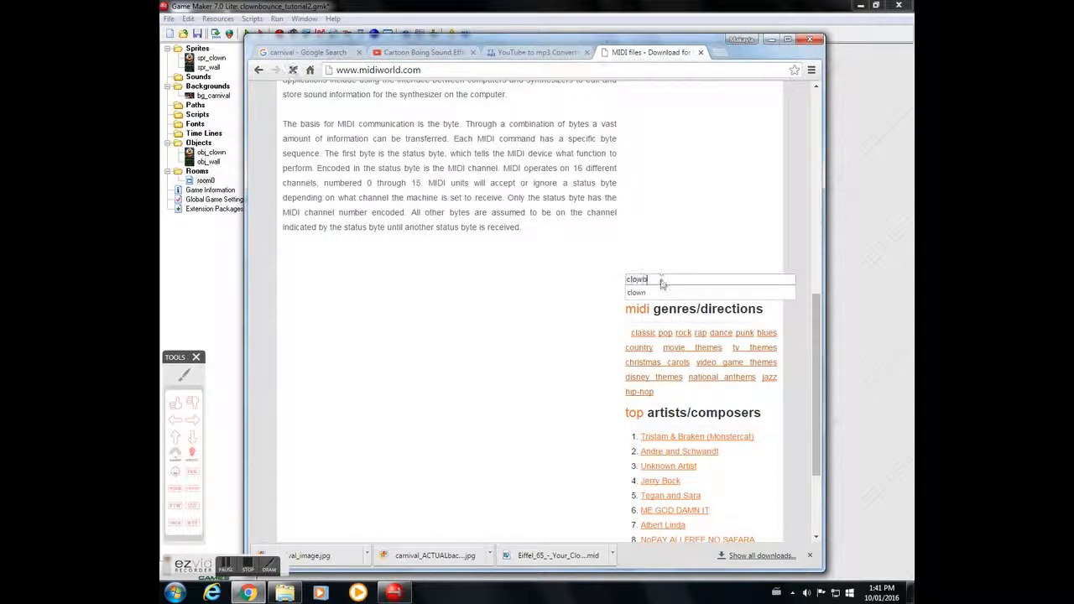
key("Return")
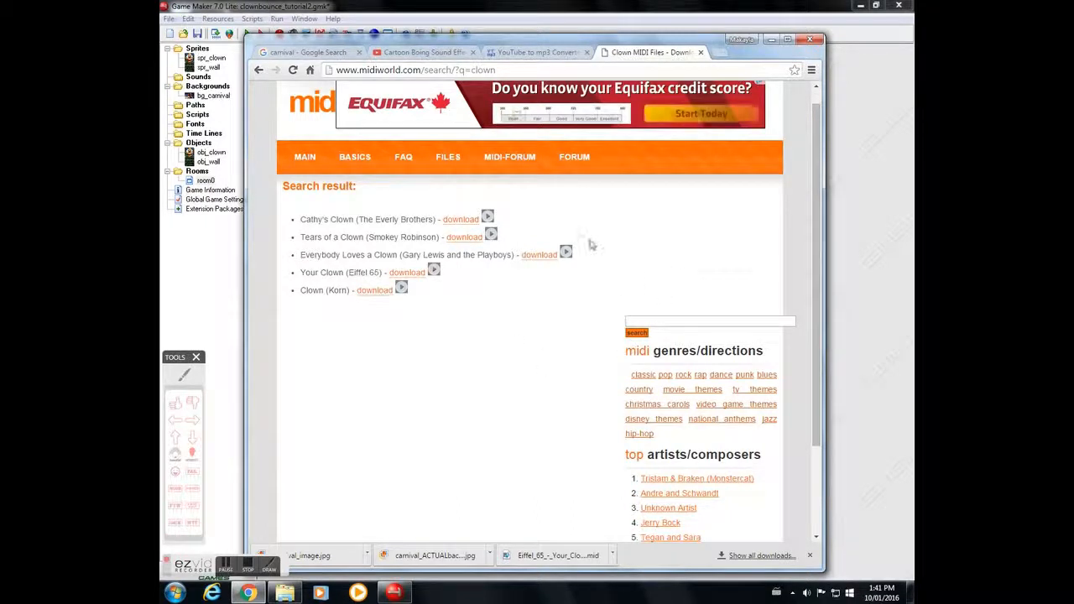
Step: Download the Your Clown (Eiffel 65) MIDI file from the search results
left_click(435, 272)
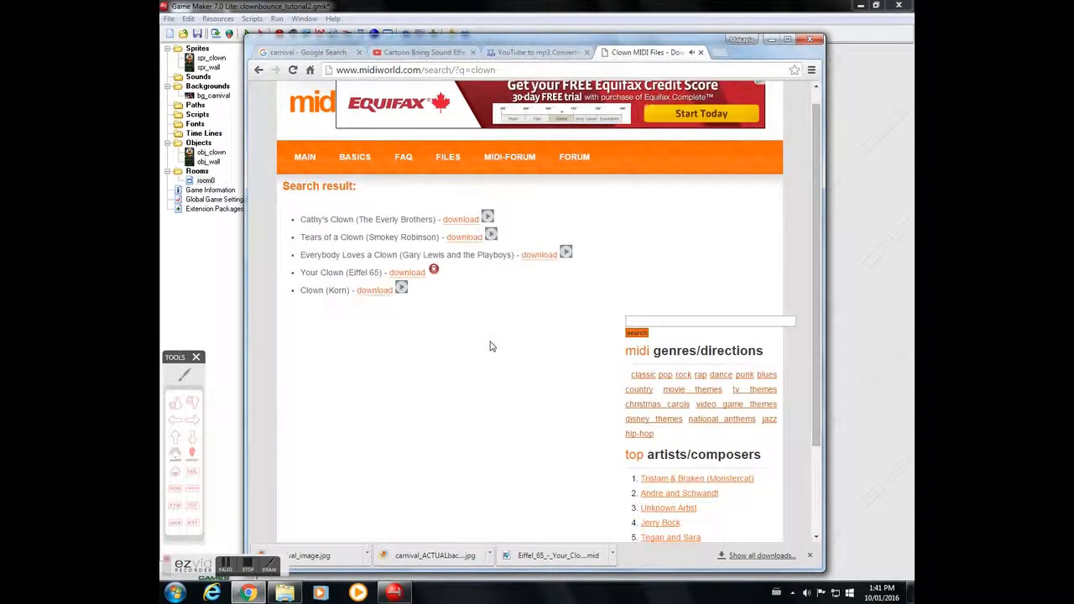
left_click(433, 270)
left_click(417, 275)
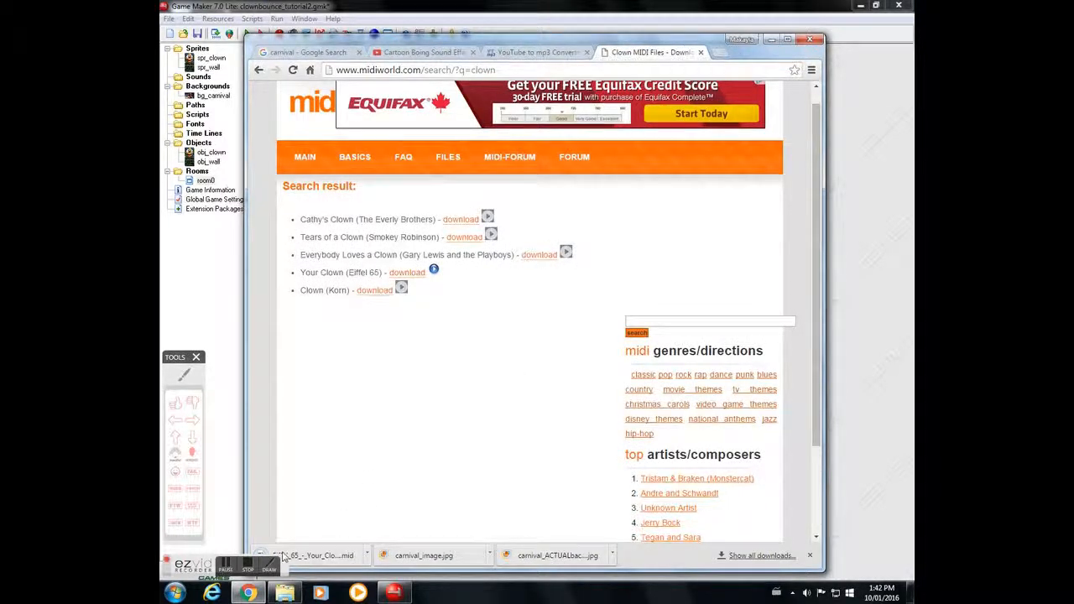
Step: Return to the game project and create a new sound resource named snd_backsound
left_click(767, 40)
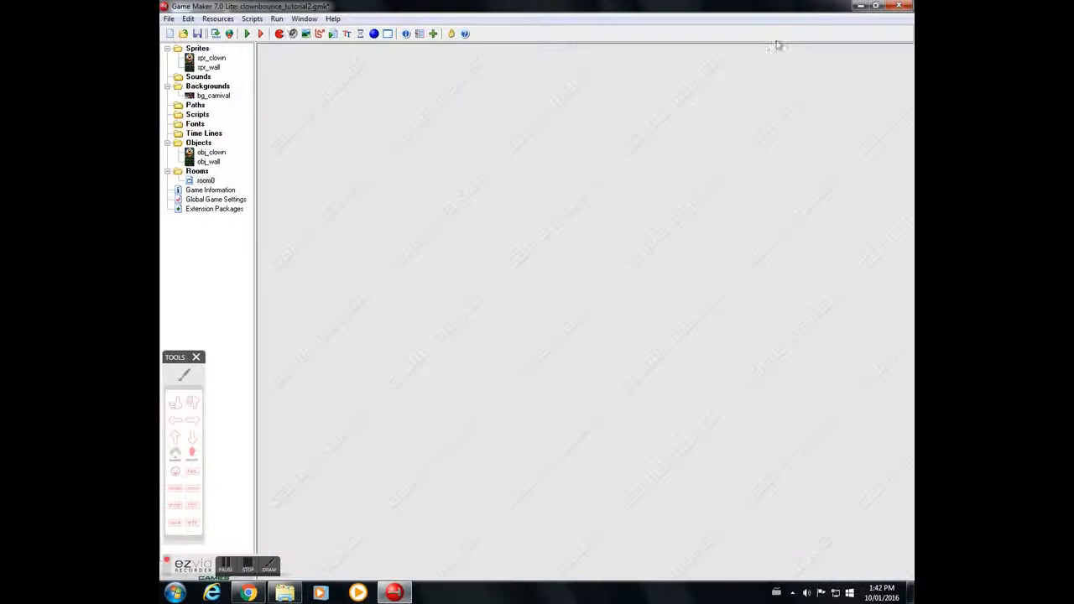
right_click(194, 78)
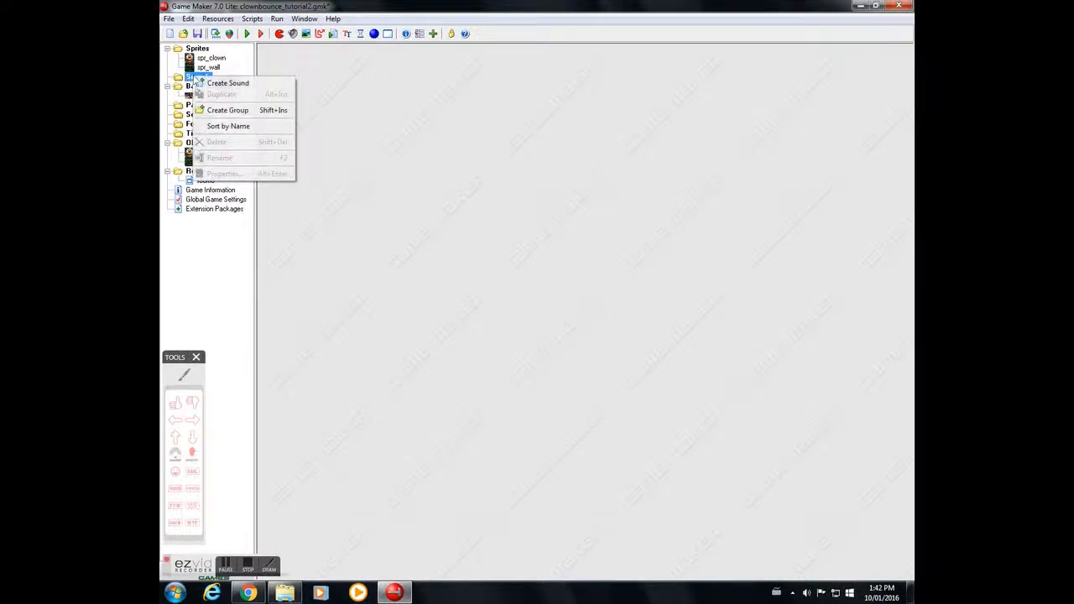
left_click(247, 85)
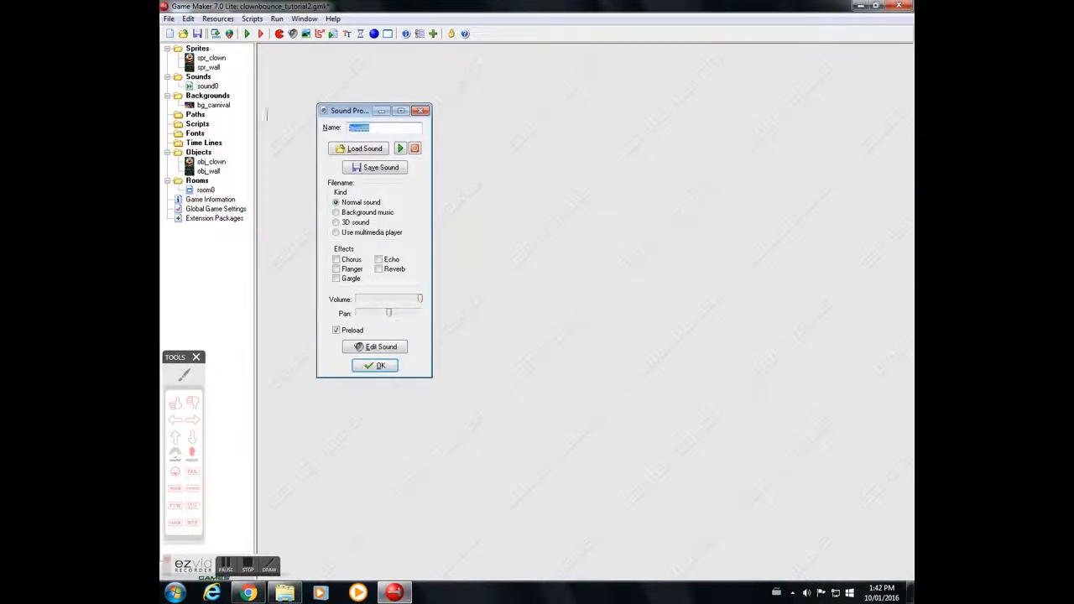
key("BackSpace")
type("snd_backsou")
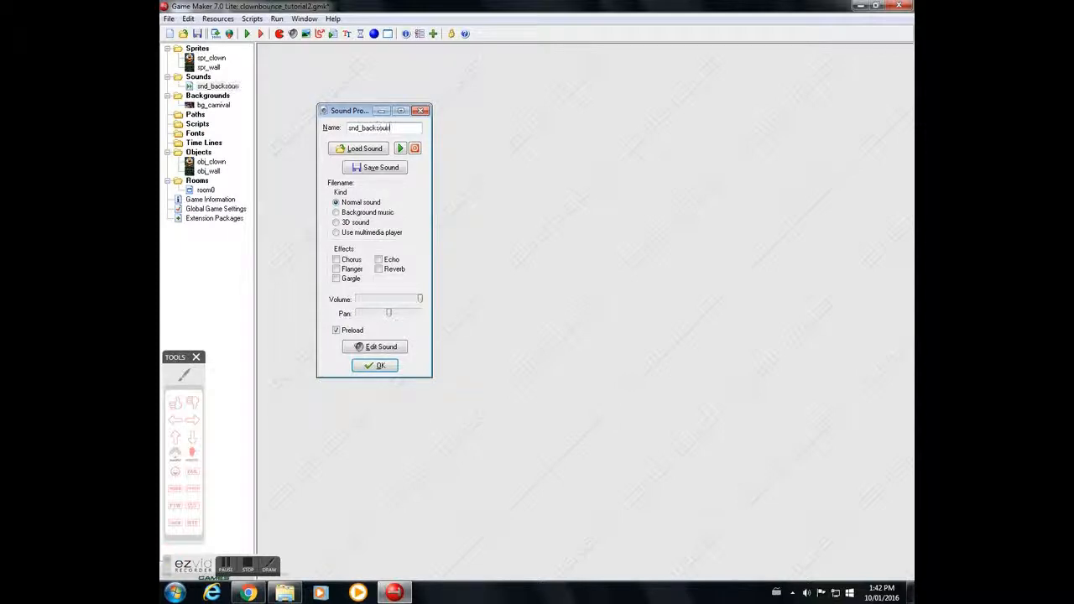
Step: Load the downloaded Eiffel_65 Your Clown MIDI file into snd_backsound and confirm the sound properties
left_click(363, 151)
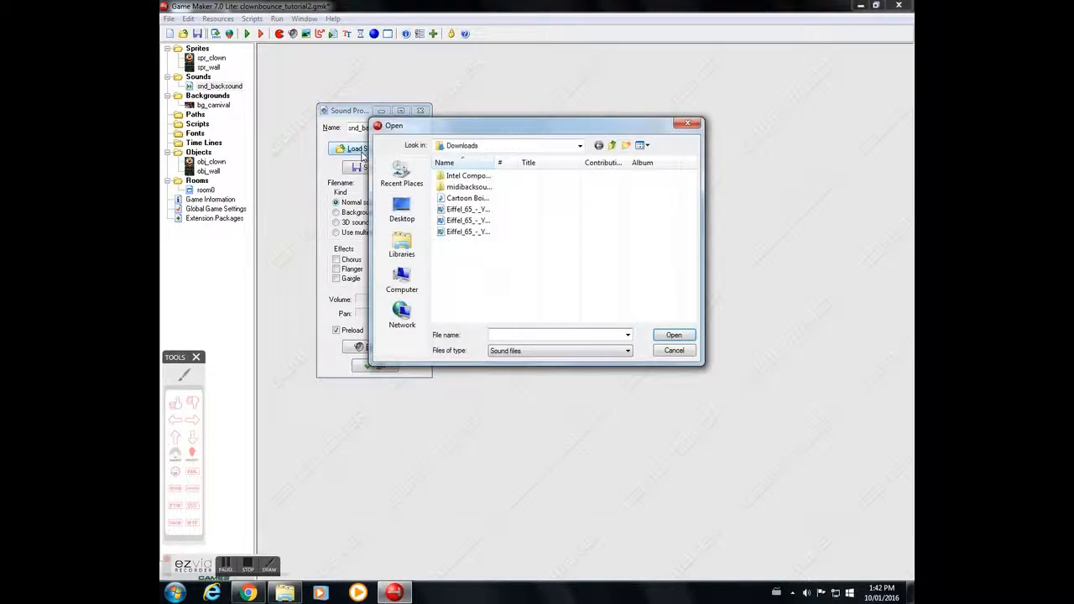
left_click(523, 209)
left_click(672, 336)
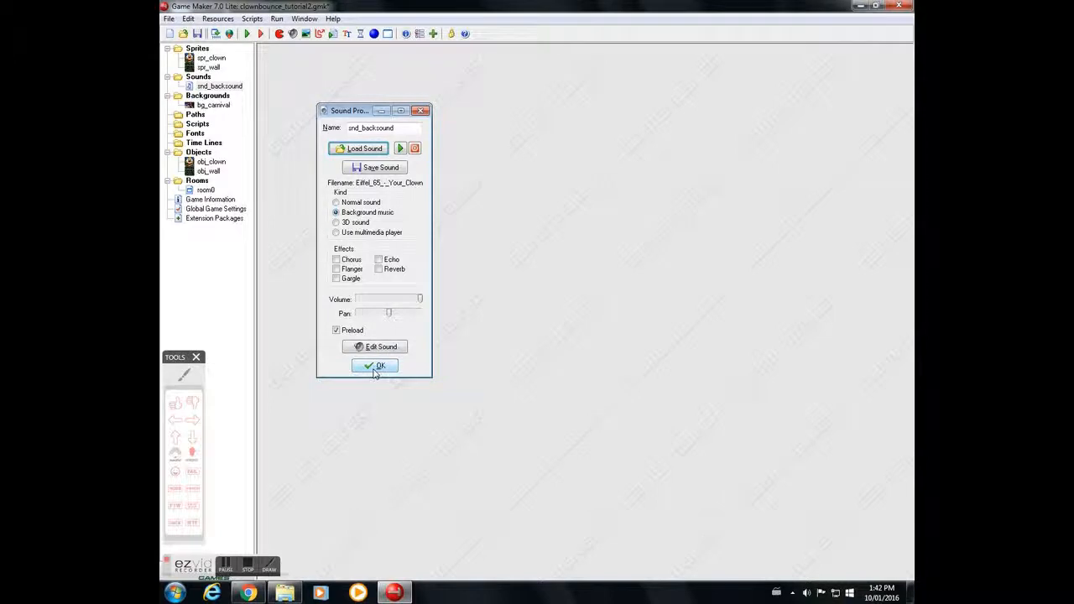
left_click(377, 366)
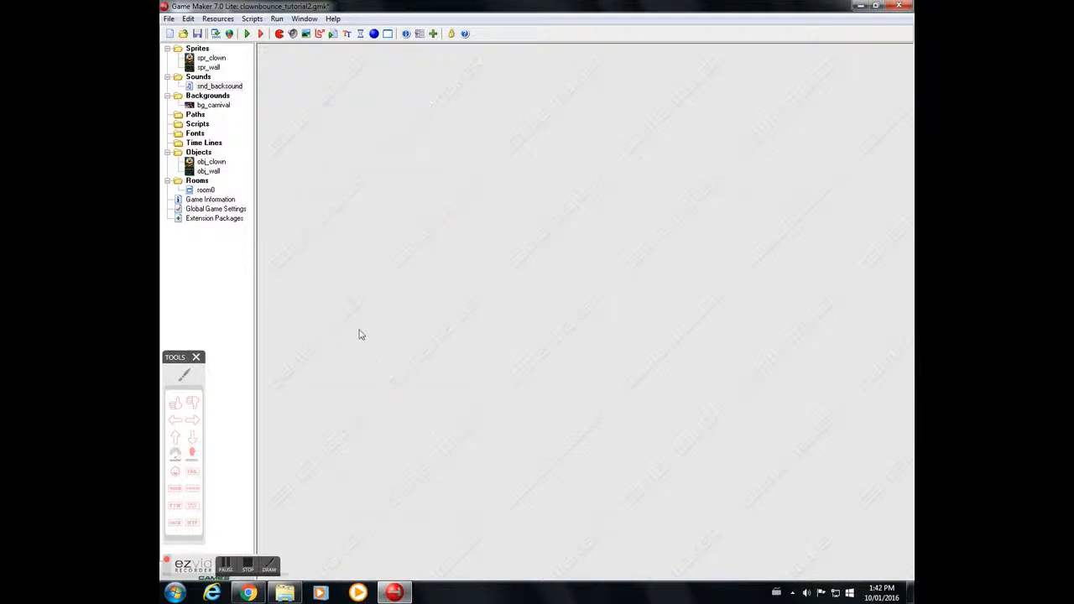
Step: In obj_clown's Create event, add a looping Play Sound action for snd_backsound and move it above the movement action
double_click(208, 165)
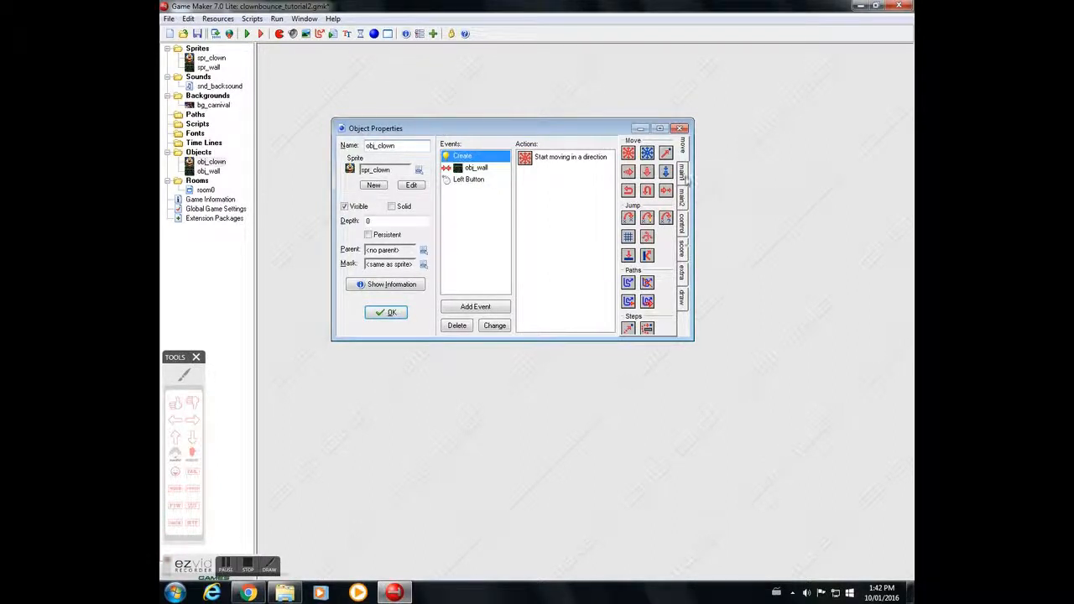
left_click(684, 172)
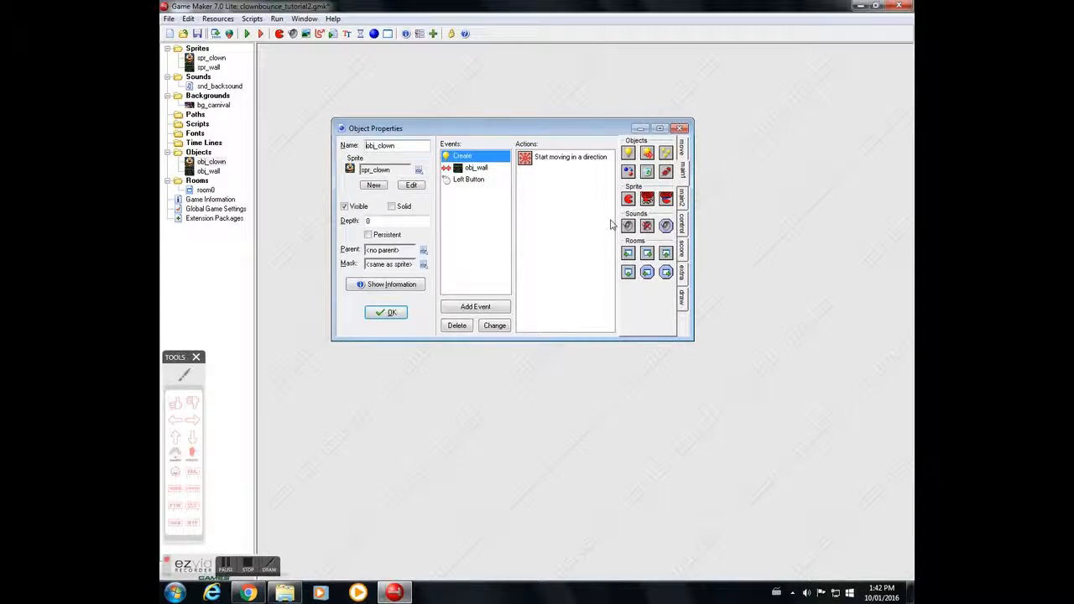
left_click_drag(628, 227, 567, 210)
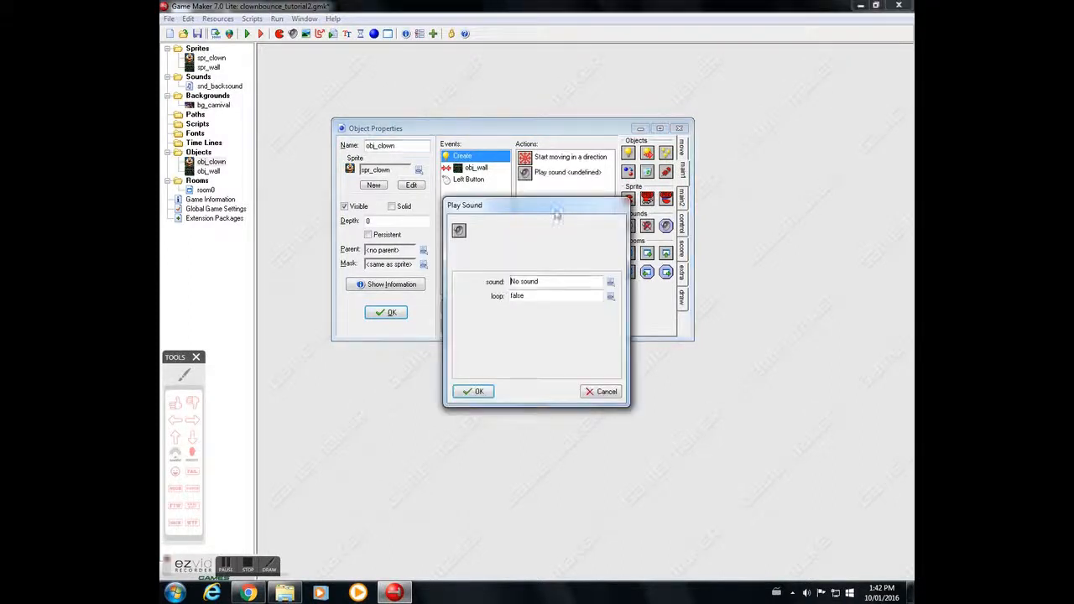
left_click(610, 284)
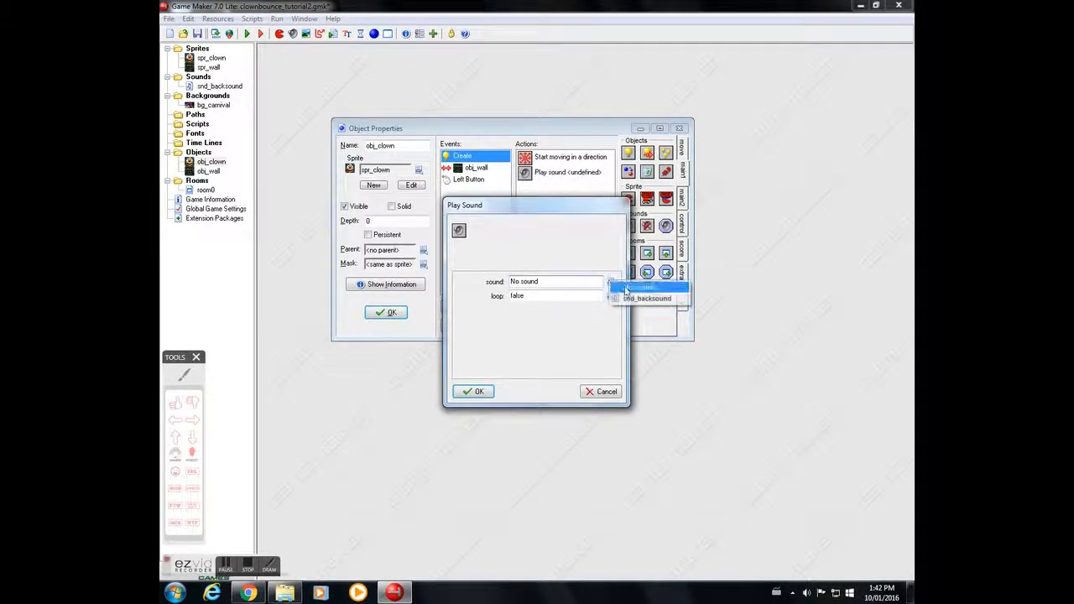
left_click(649, 300)
left_click(612, 299)
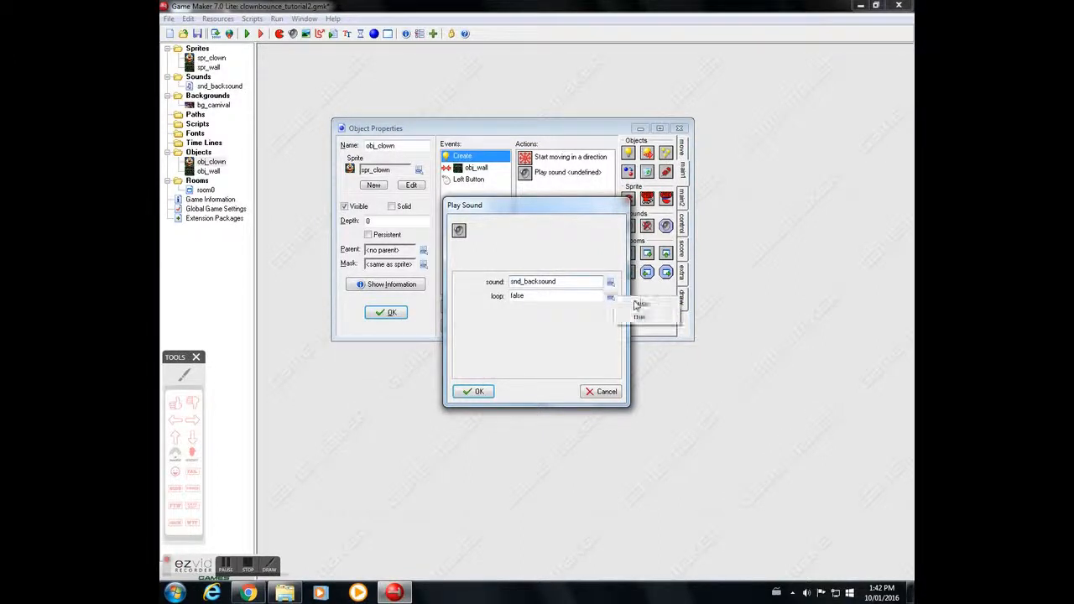
left_click(636, 317)
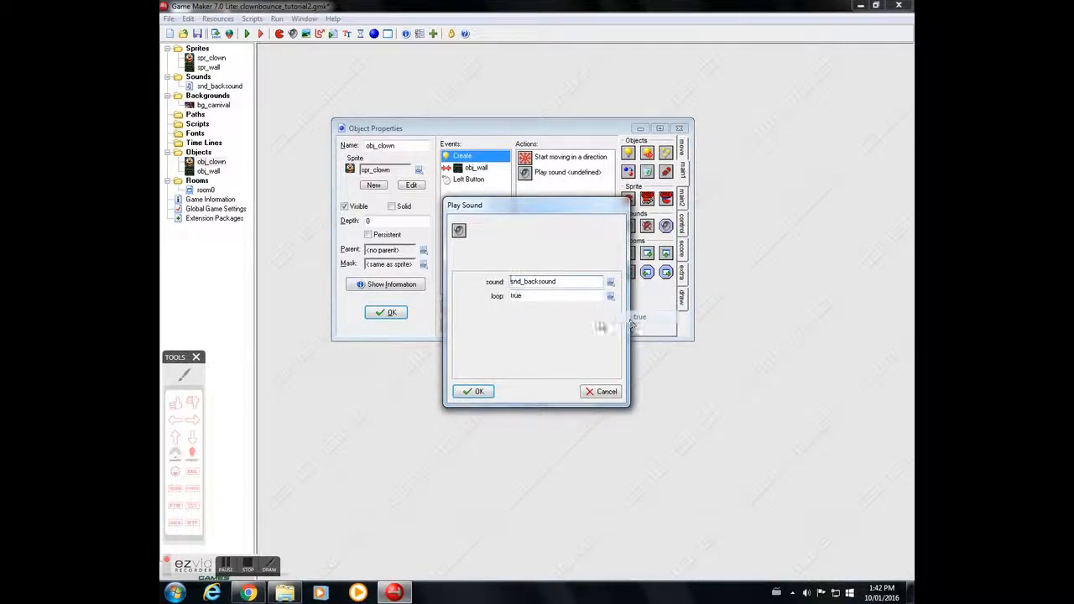
left_click(477, 392)
left_click(557, 172)
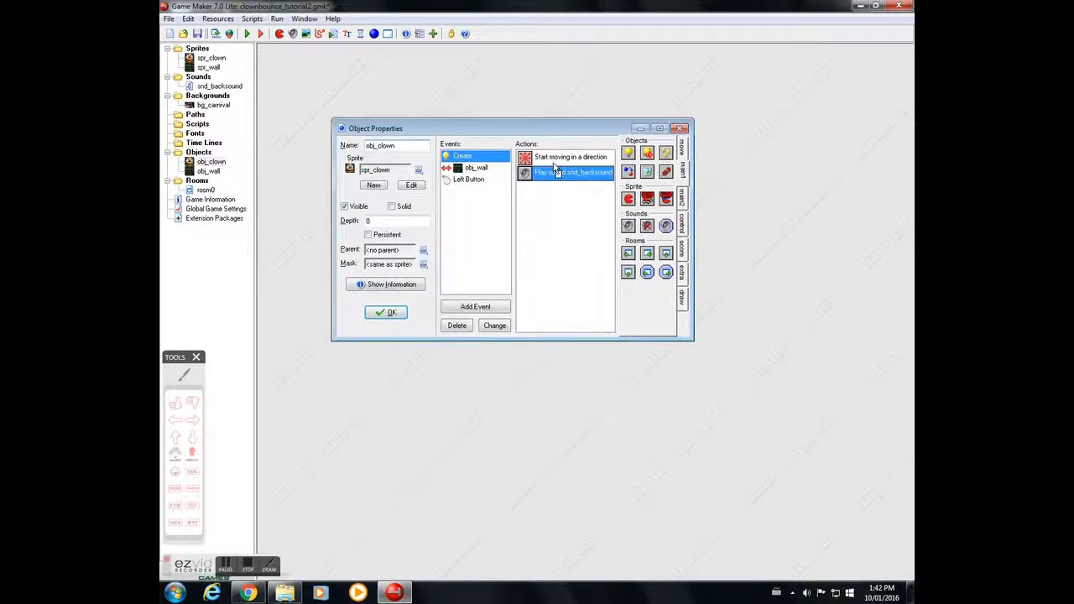
left_click_drag(554, 164, 556, 157)
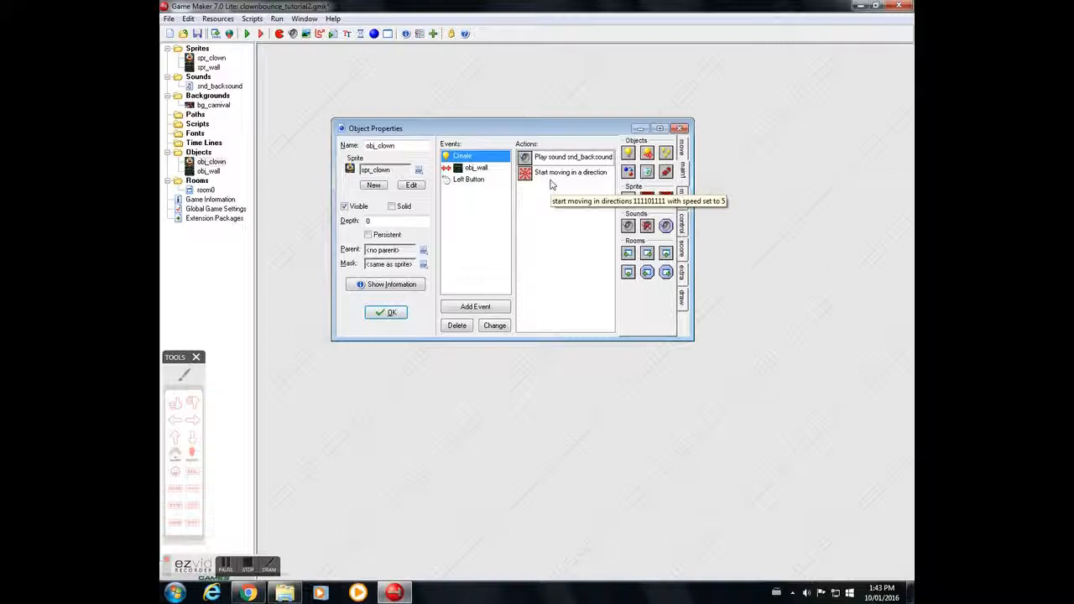
left_click(477, 169)
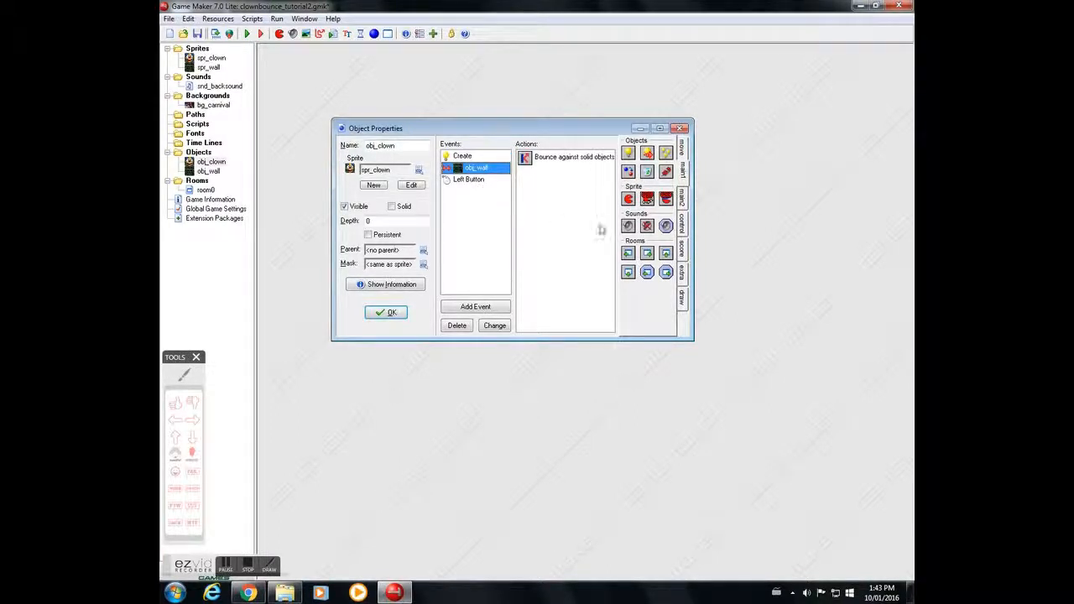
left_click_drag(629, 228, 570, 217)
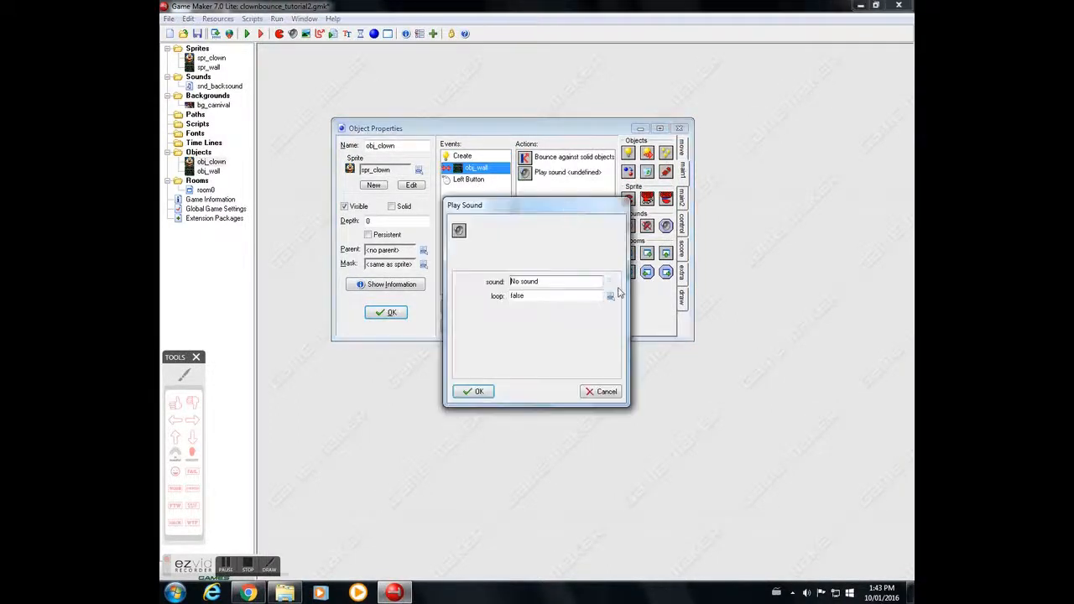
left_click(606, 392)
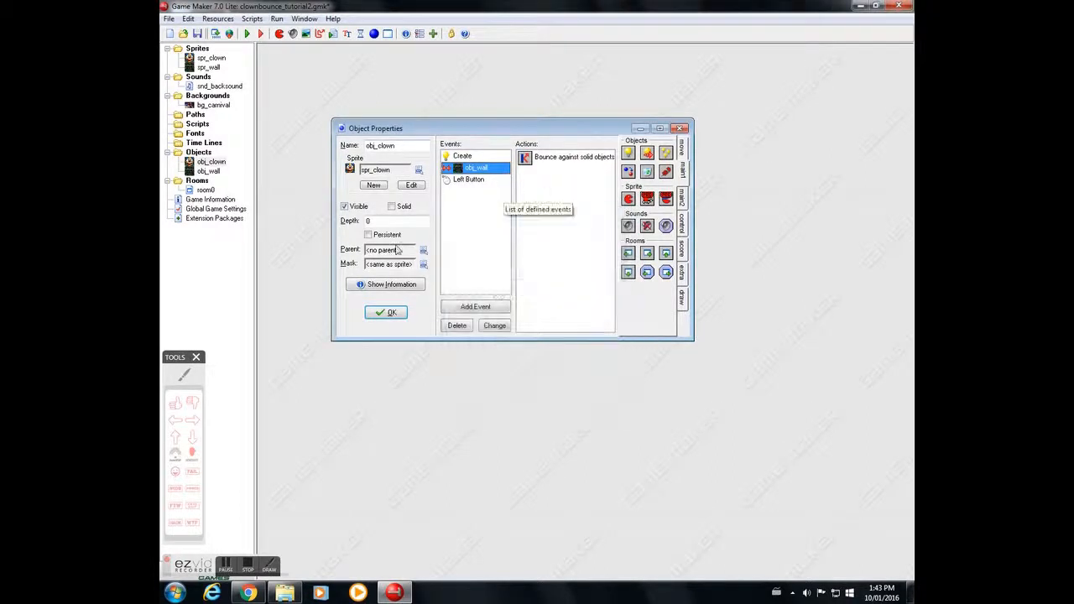
Step: Switch to the browser, replay the Boing video and open the iWav Cartoon Boing Sound Effect video
left_click(249, 594)
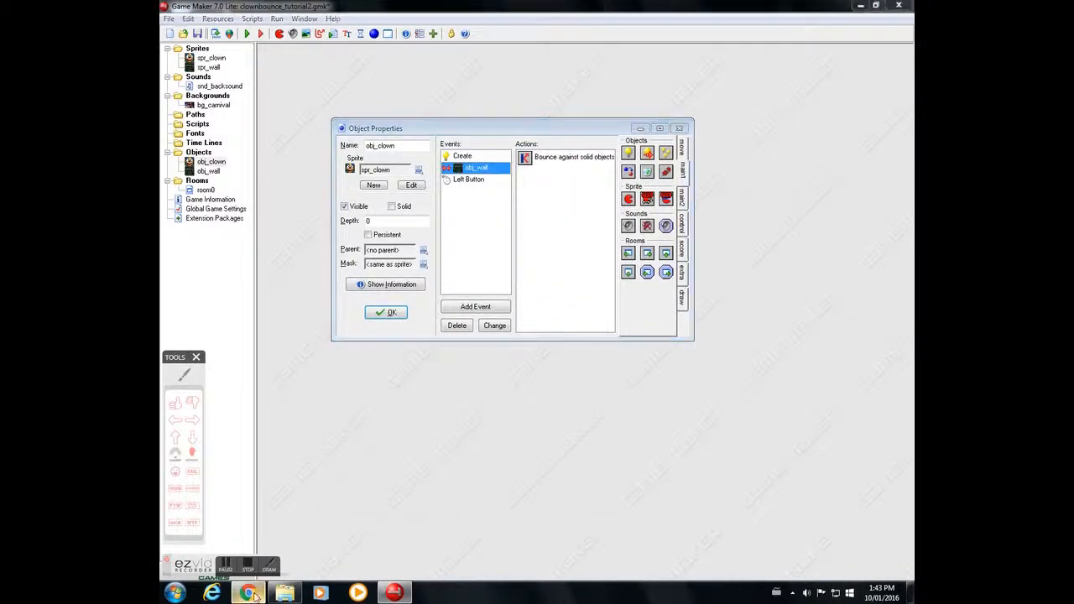
left_click(428, 52)
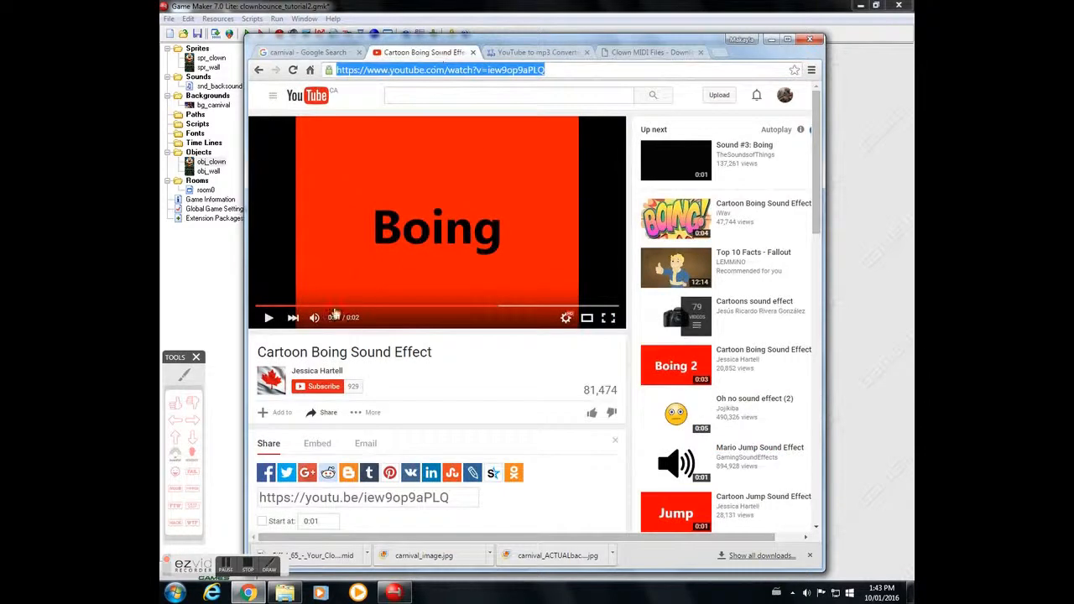
left_click_drag(497, 308, 189, 286)
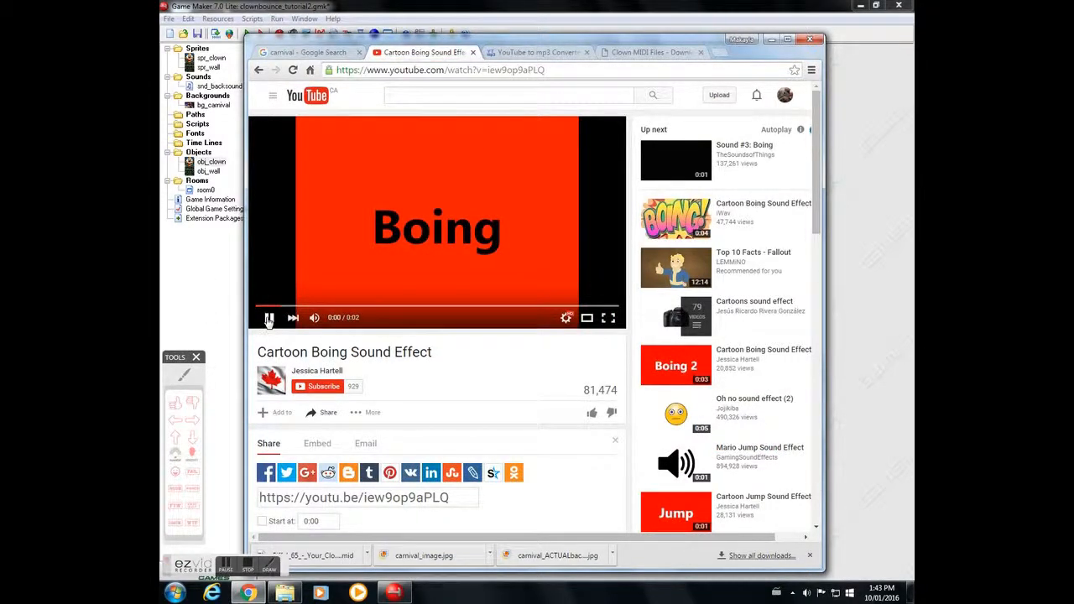
left_click(737, 209)
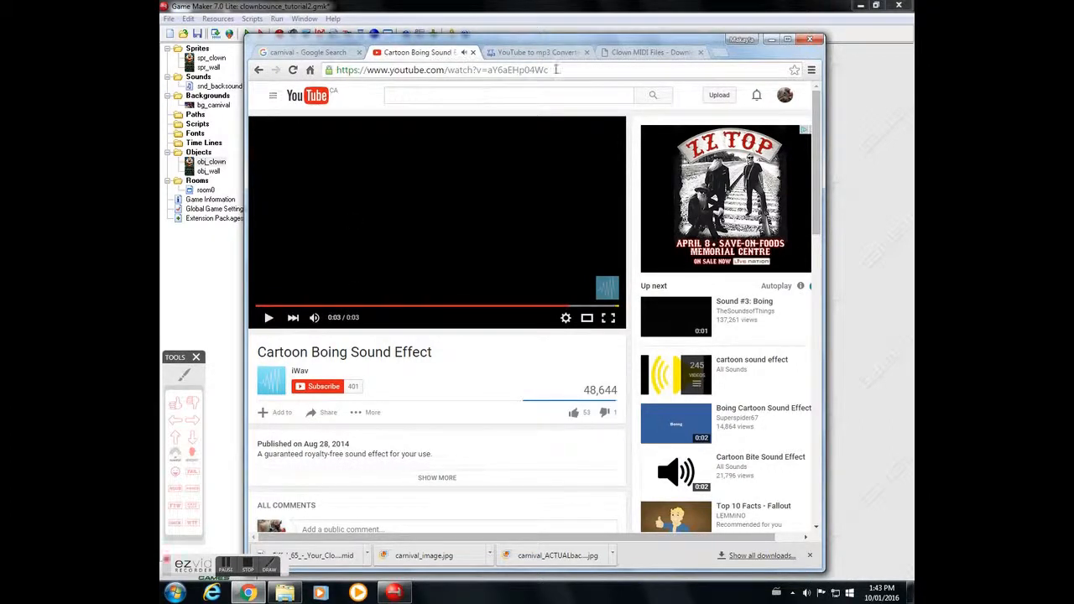
Step: Copy the iWav Cartoon Boing Sound Effect video's URL from the address bar
left_click(558, 70)
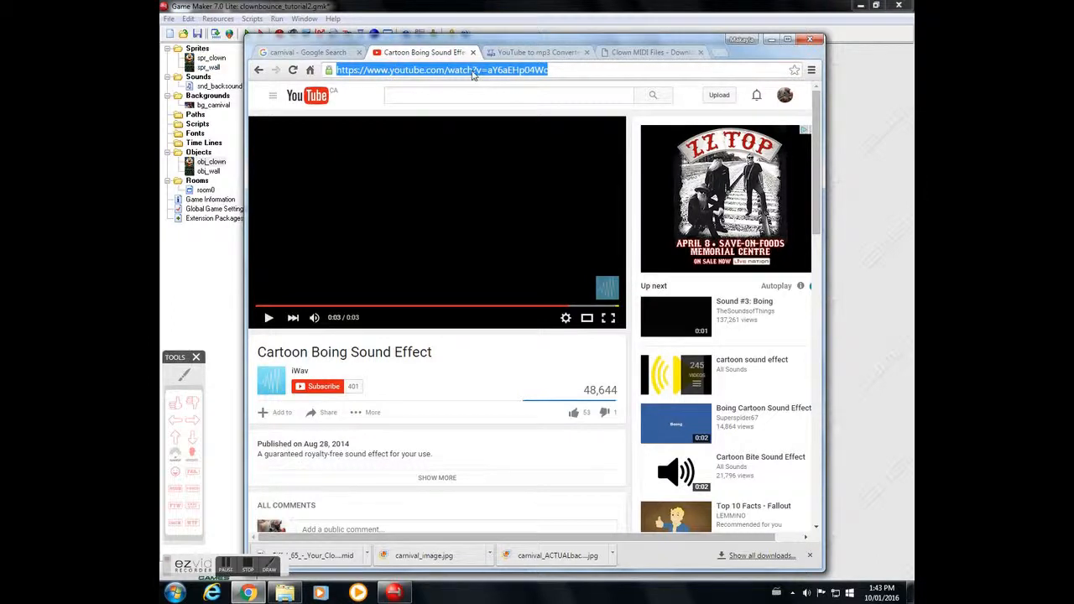
right_click(473, 74)
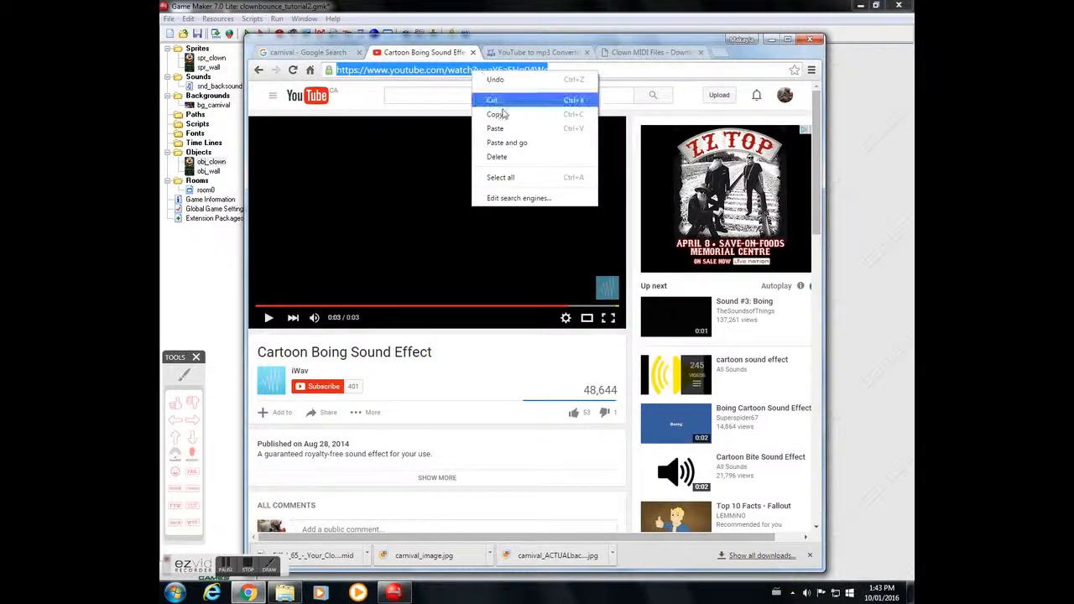
left_click(504, 114)
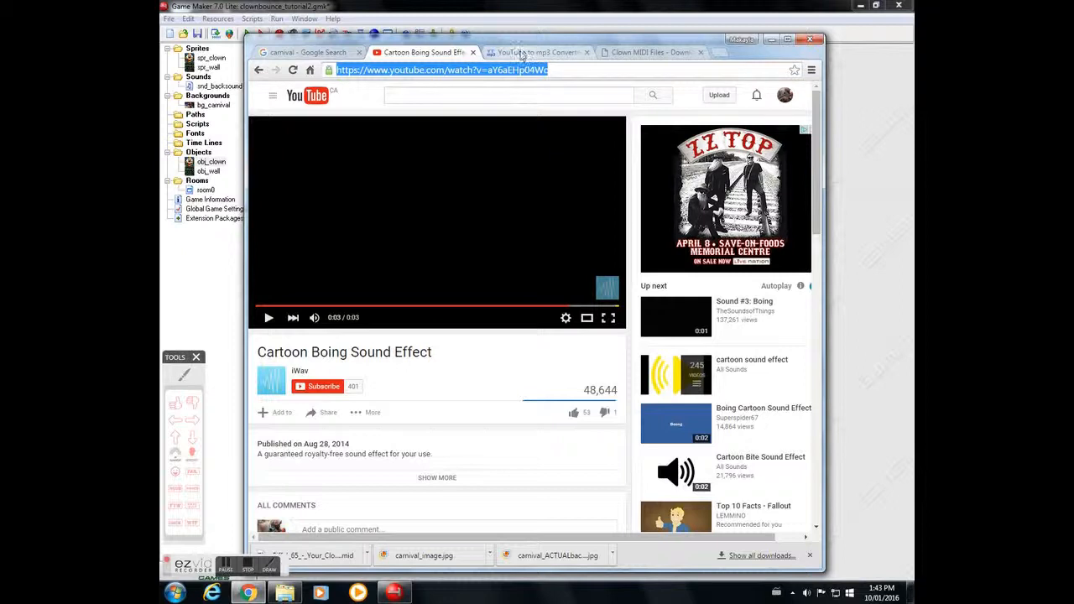
Step: Close the old converter tab and reopen youtube-mp3.org by searching for youtube to mp3 in a new tab
left_click(522, 54)
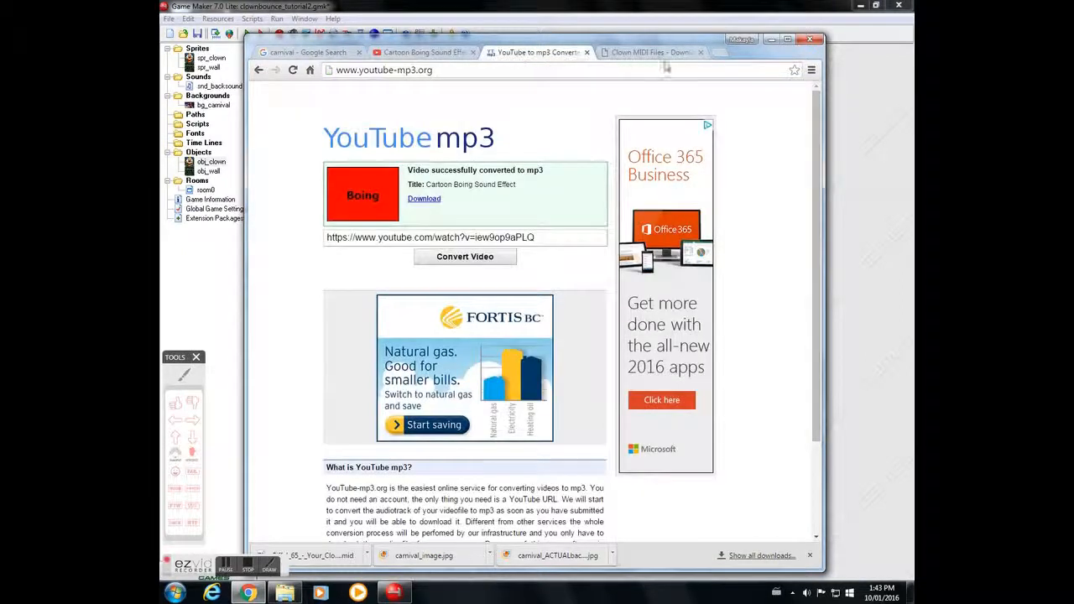
left_click(588, 52)
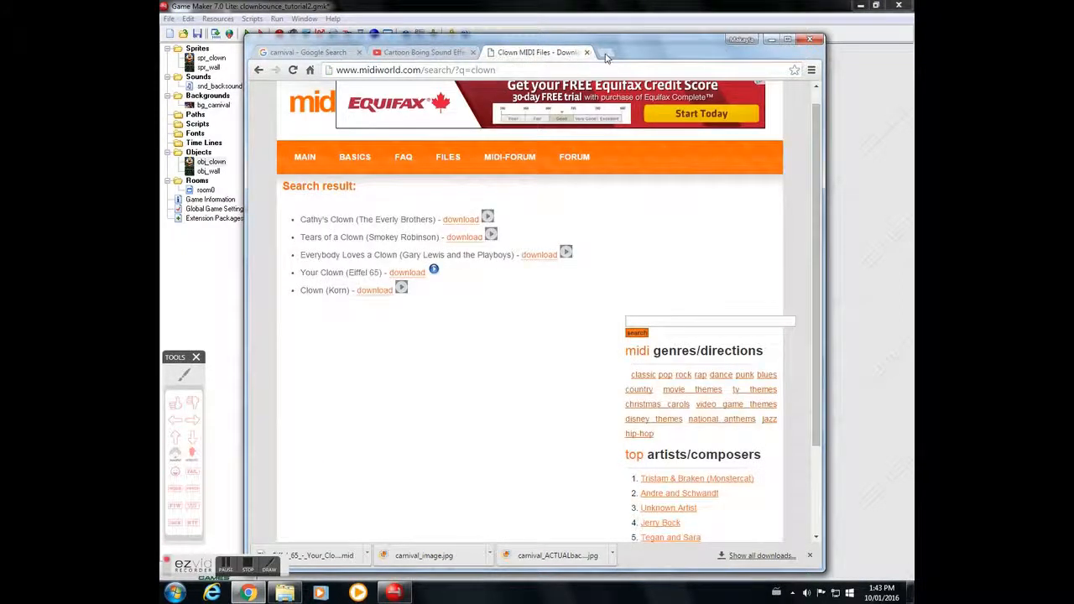
left_click(607, 54)
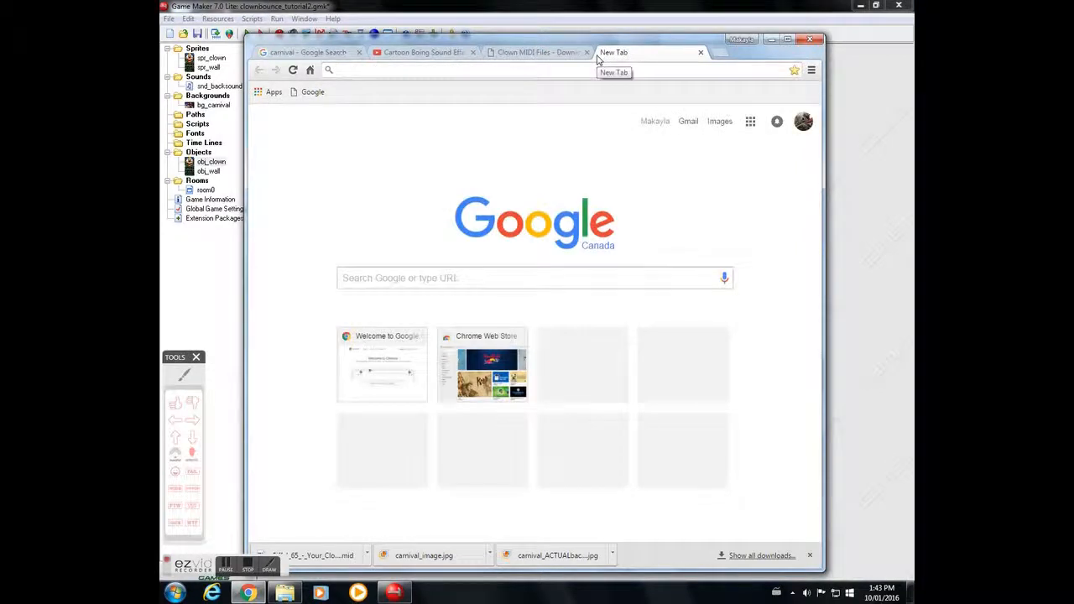
left_click(404, 271)
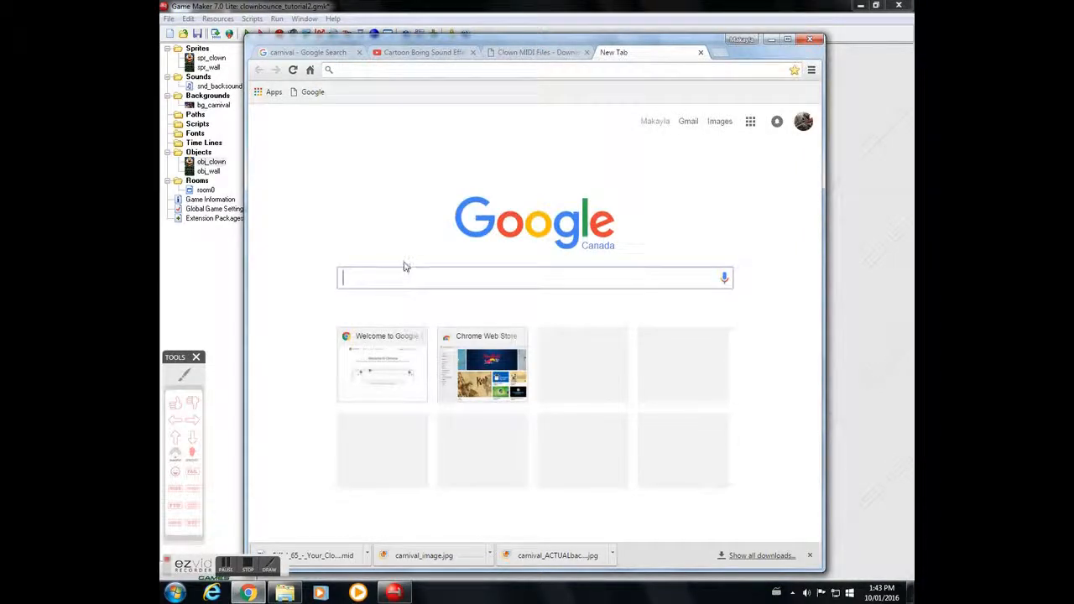
type("youtube to m")
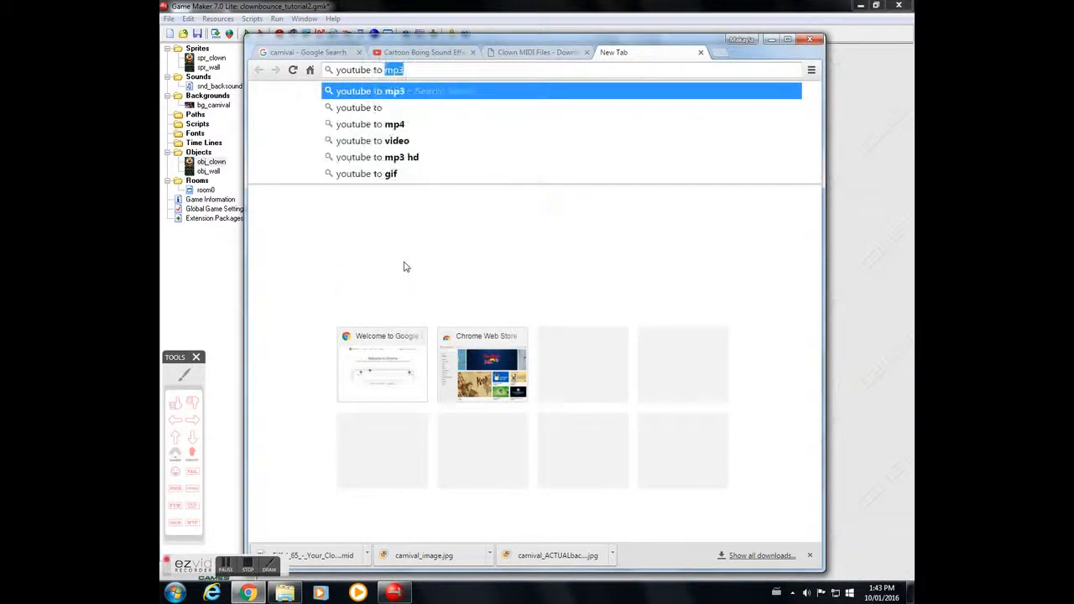
type("p3")
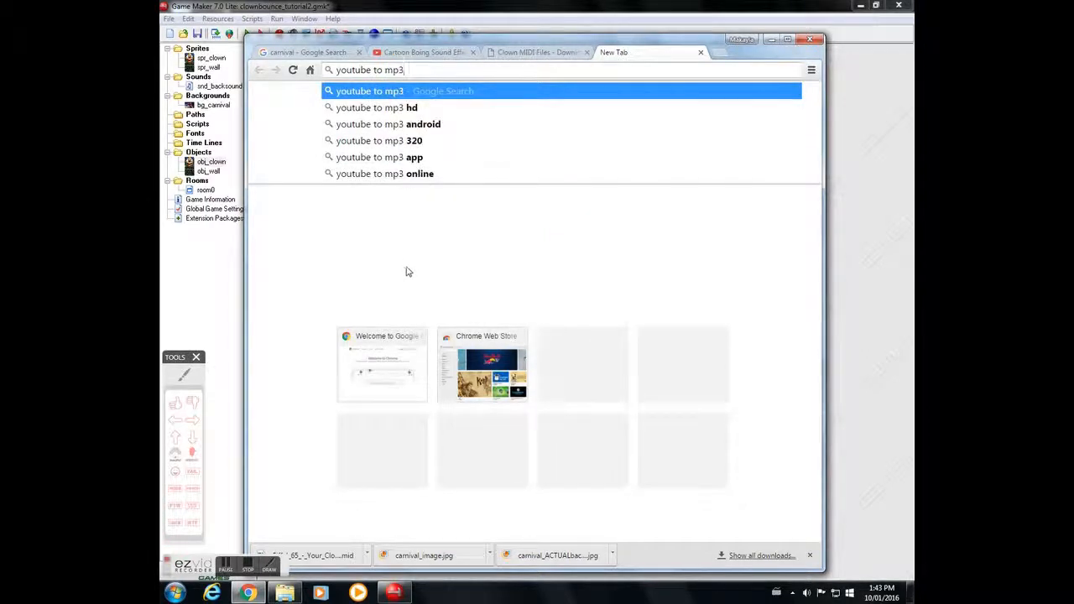
key("Return")
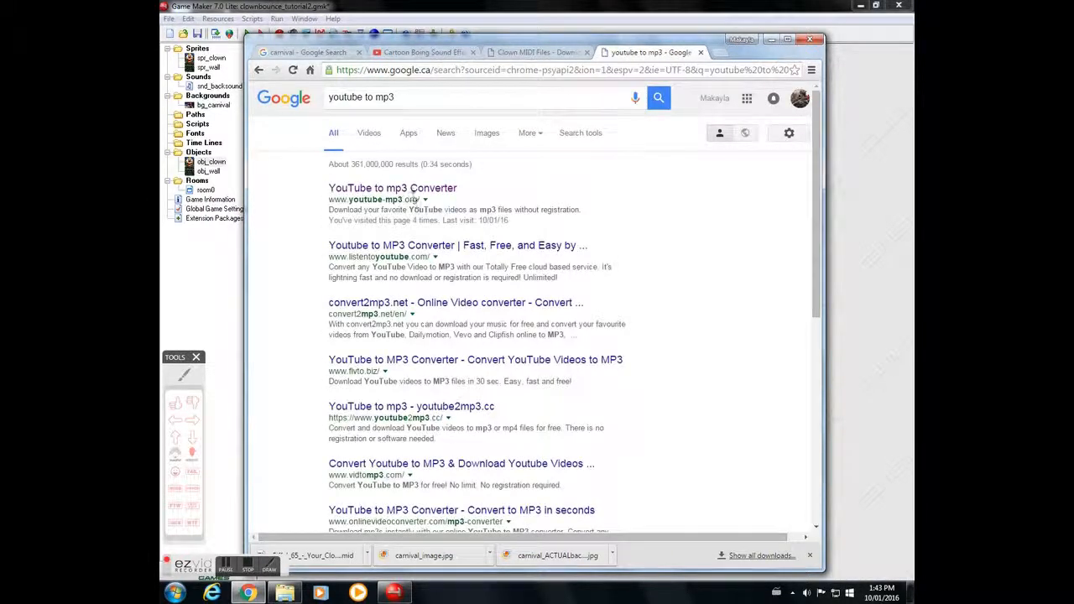
left_click(412, 189)
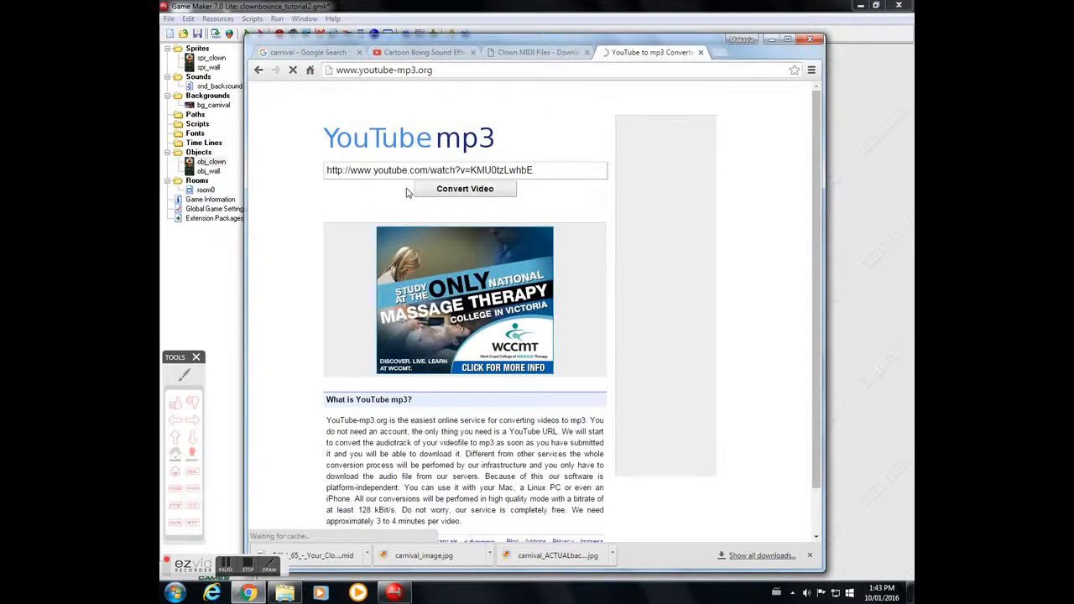
Step: Paste the Boing video URL into the converter, convert the video and download the mp3
key("BackSpace")
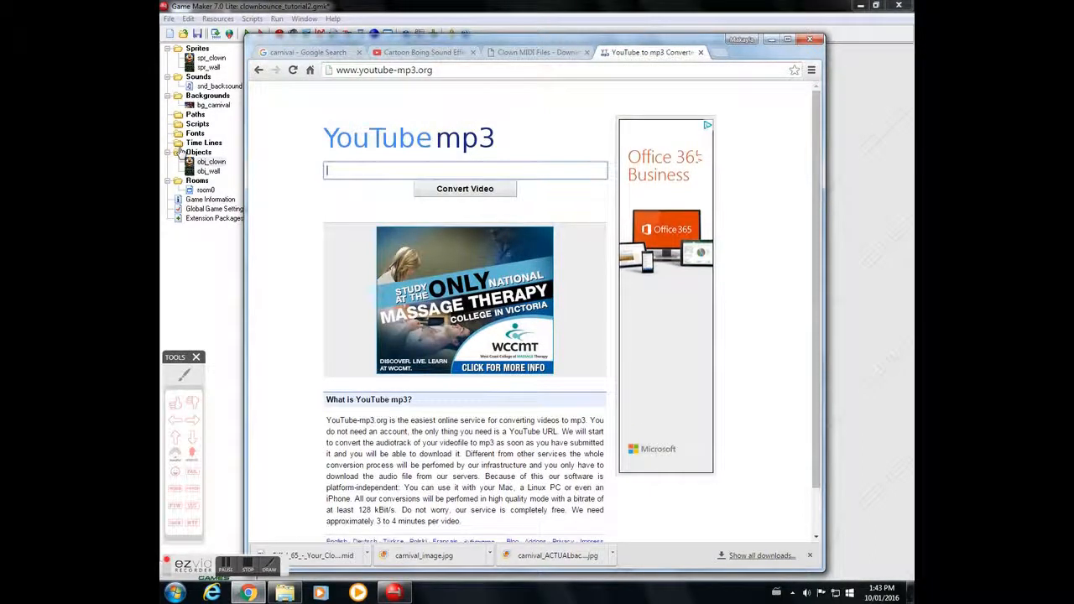
right_click(330, 170)
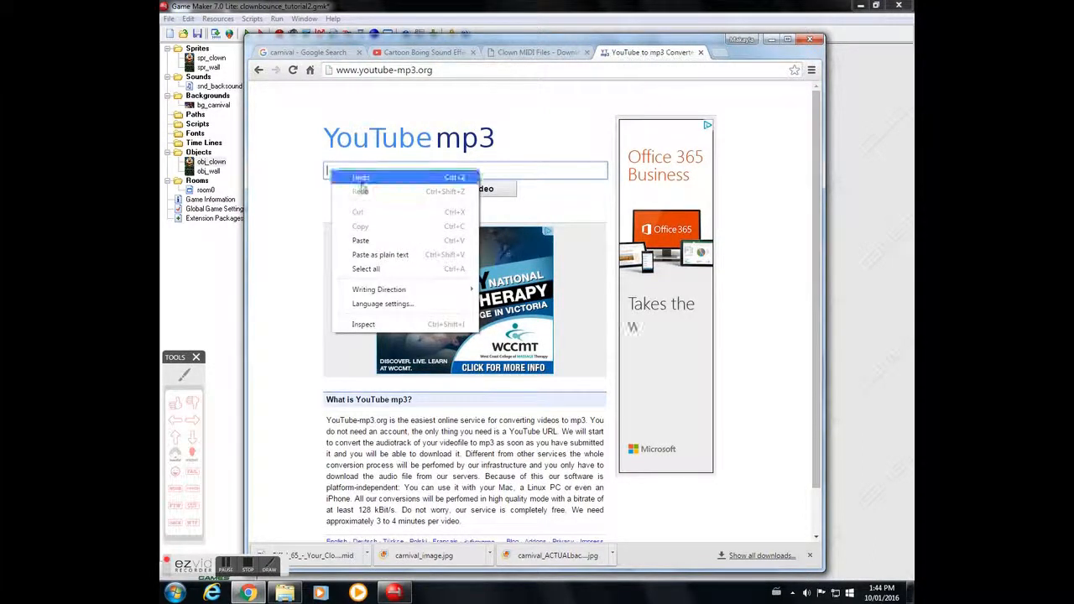
left_click(360, 240)
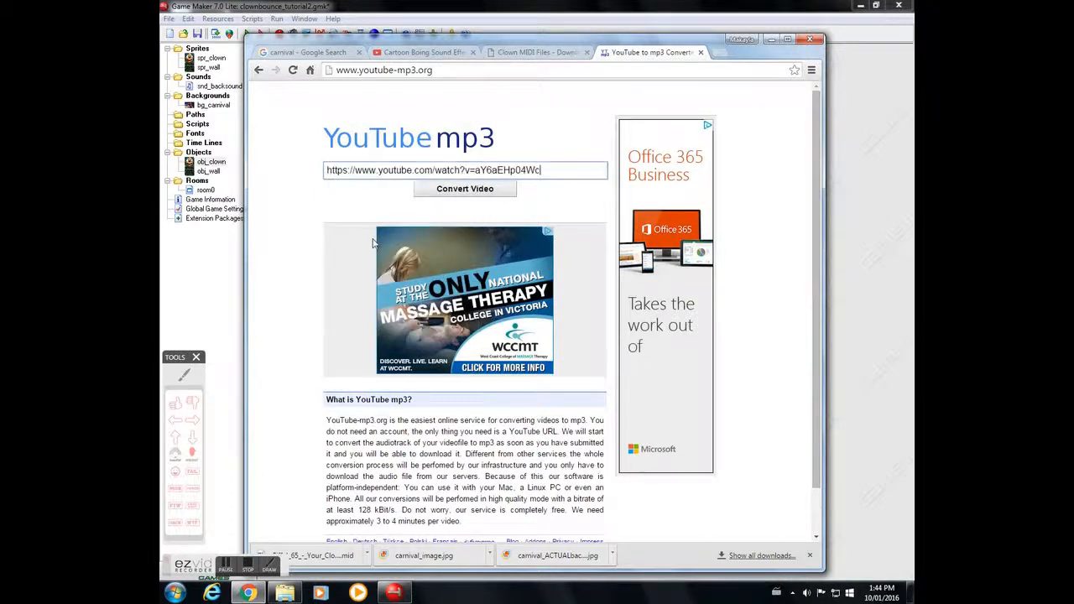
left_click(475, 190)
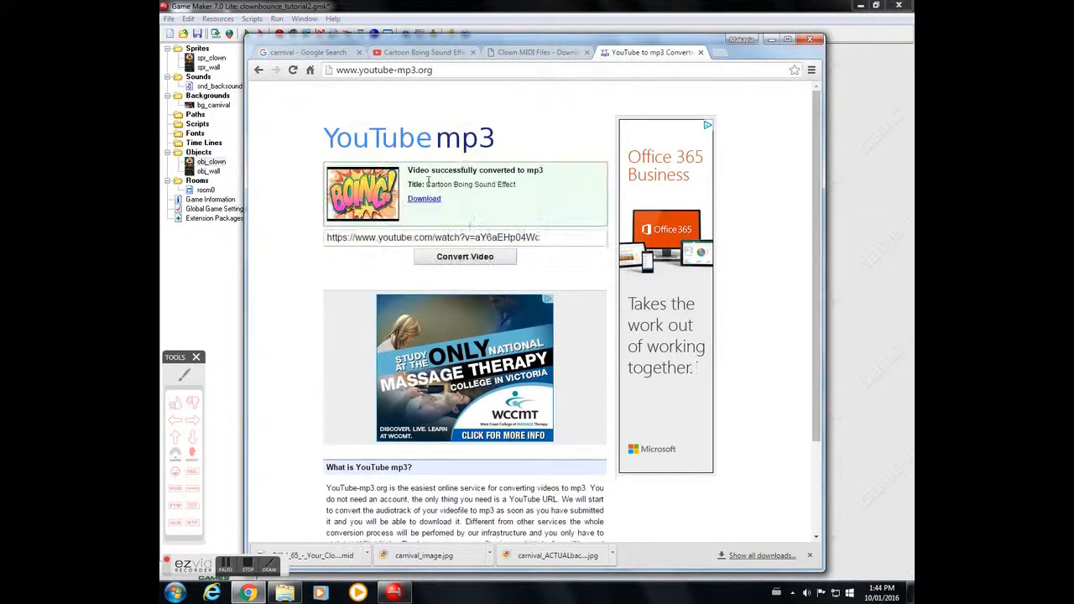
left_click(425, 200)
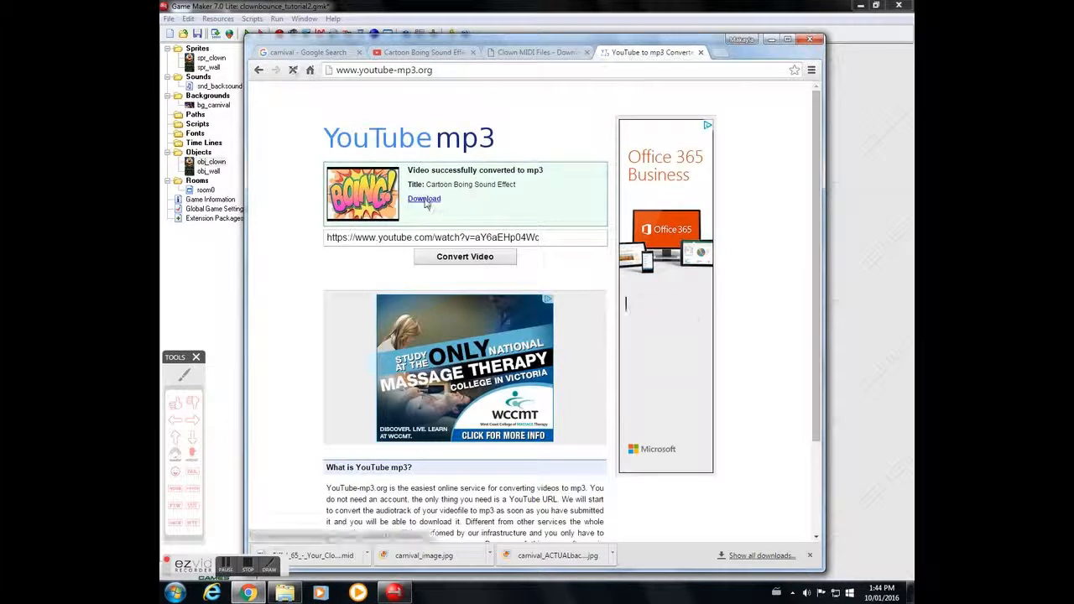
Step: Return to Game Maker and create a new sound resource named snd_boing
left_click(771, 40)
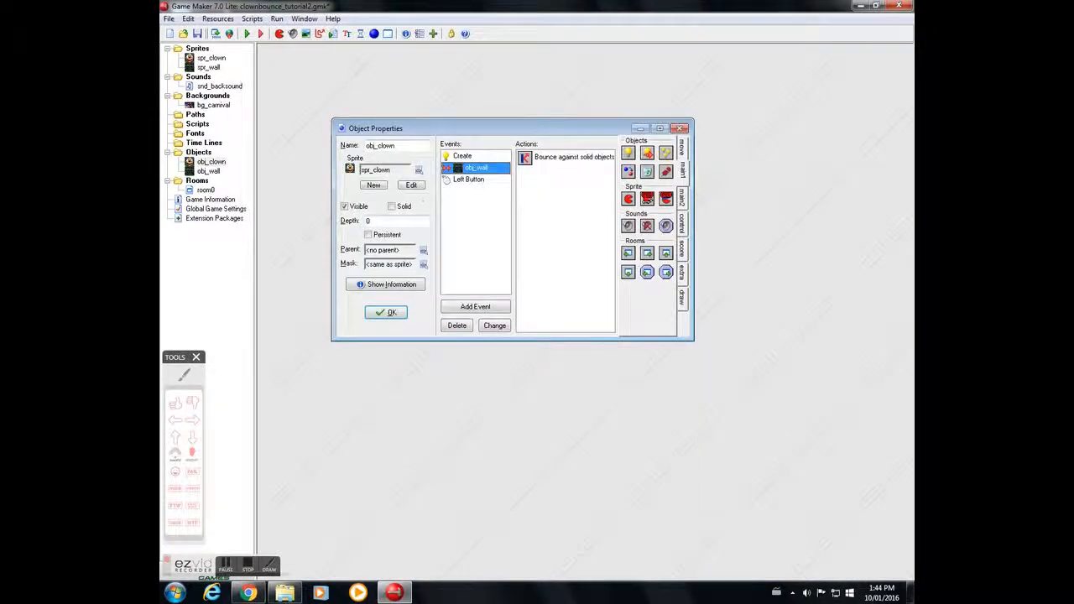
right_click(204, 76)
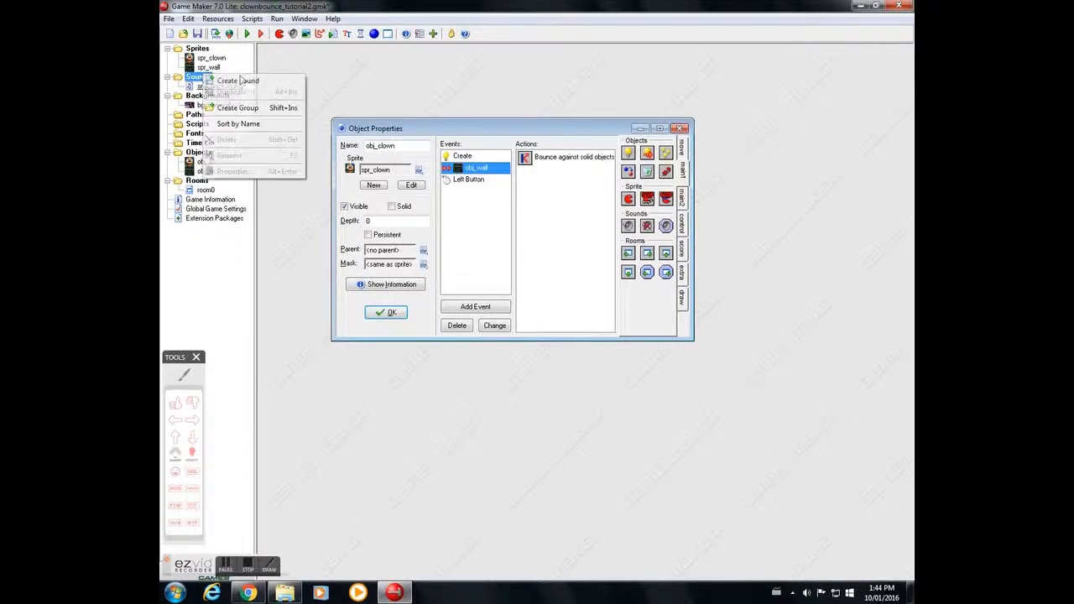
left_click(242, 81)
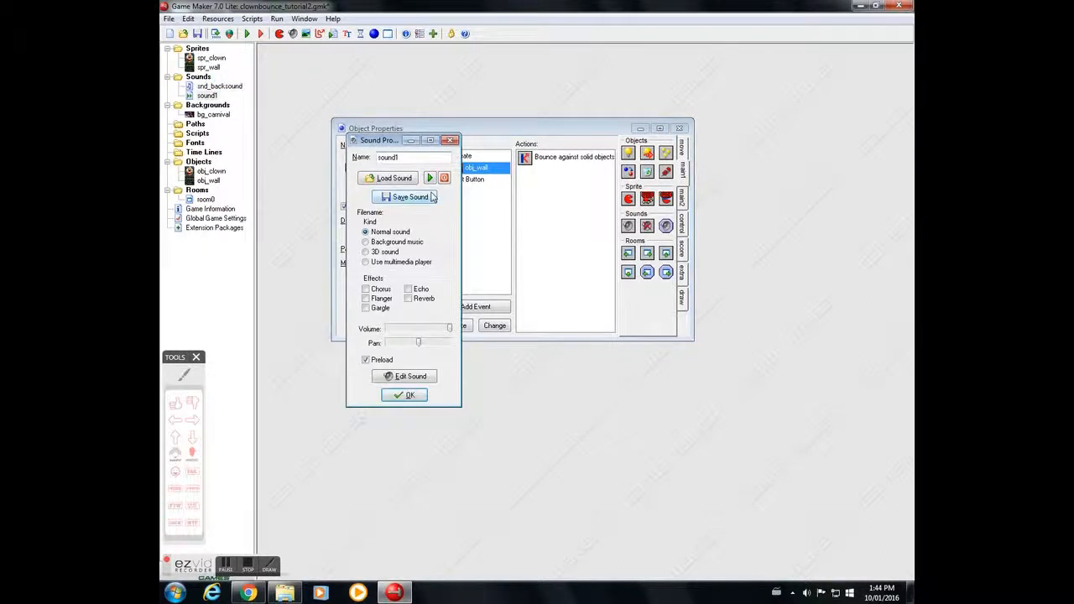
key("BackSpace")
type("snd_boing")
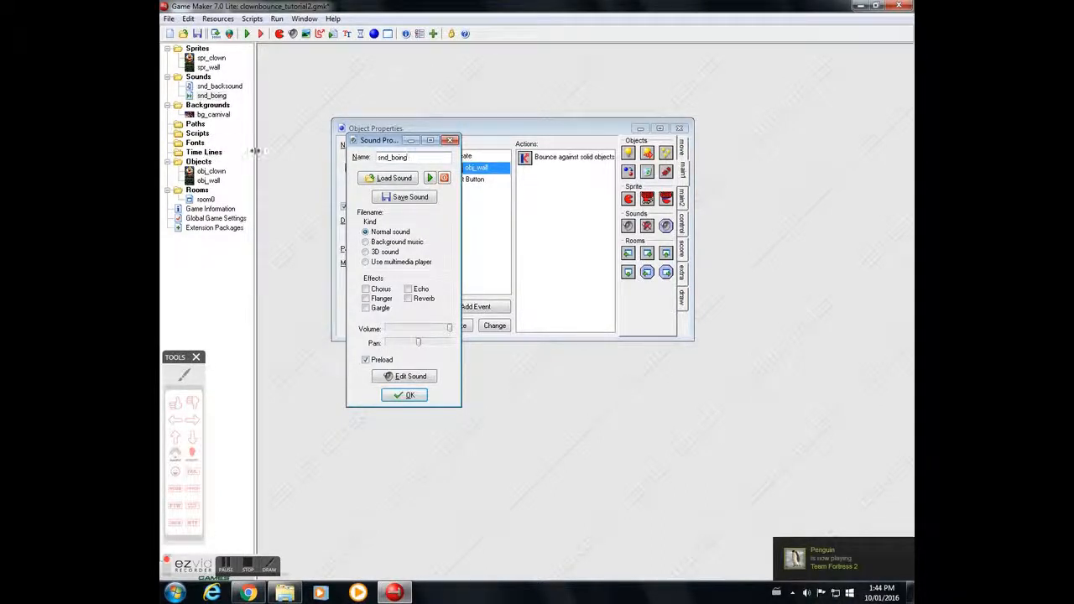
Step: Load the downloaded Cartoon Boing Sound Effect file into snd_boing, preview it and confirm the sound properties
left_click(392, 179)
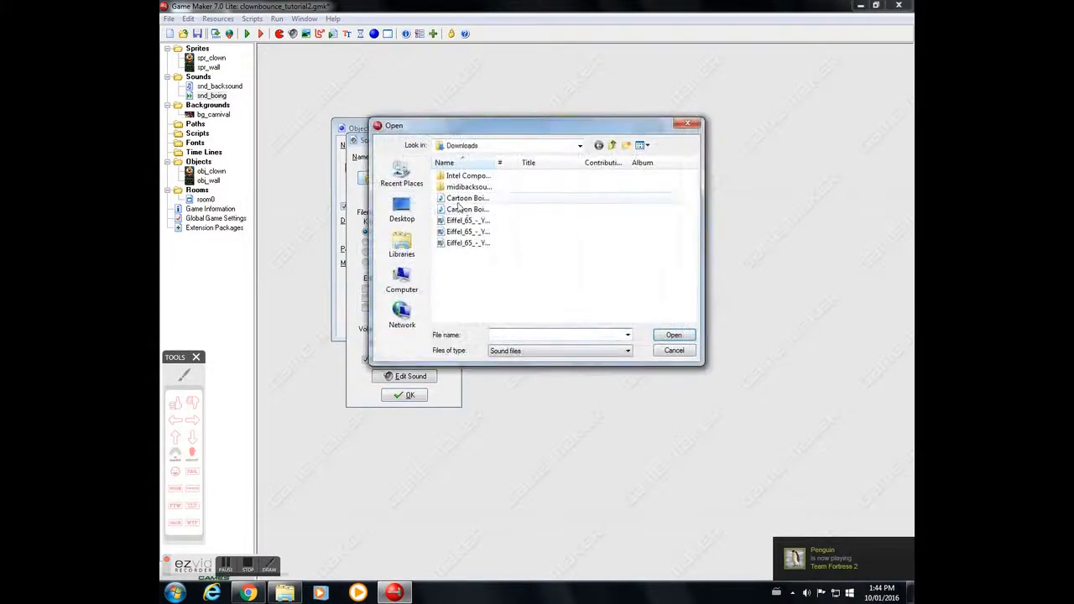
left_click(496, 202)
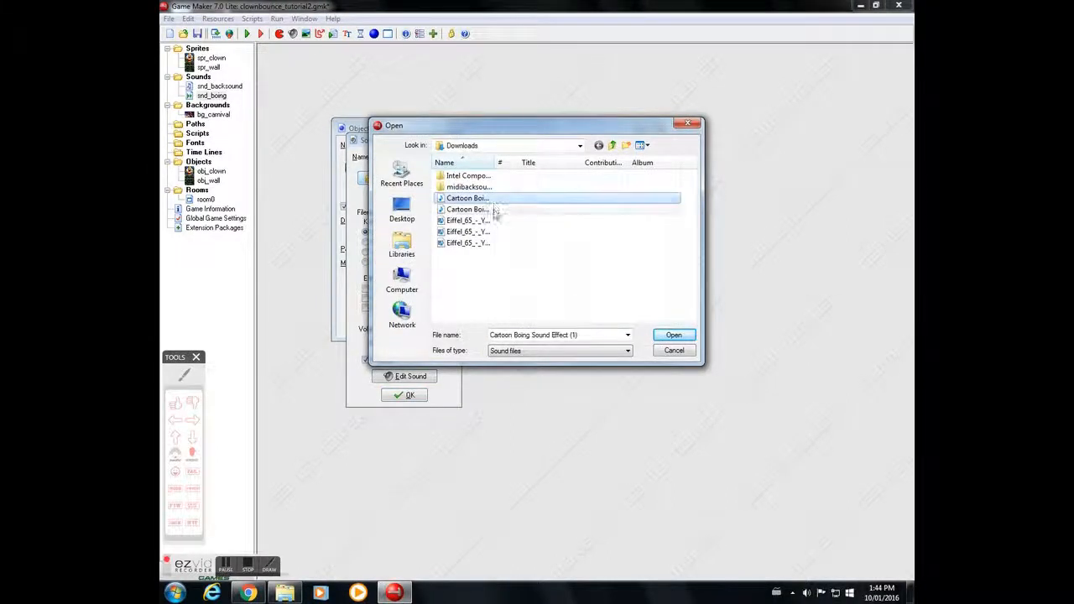
left_click(494, 211)
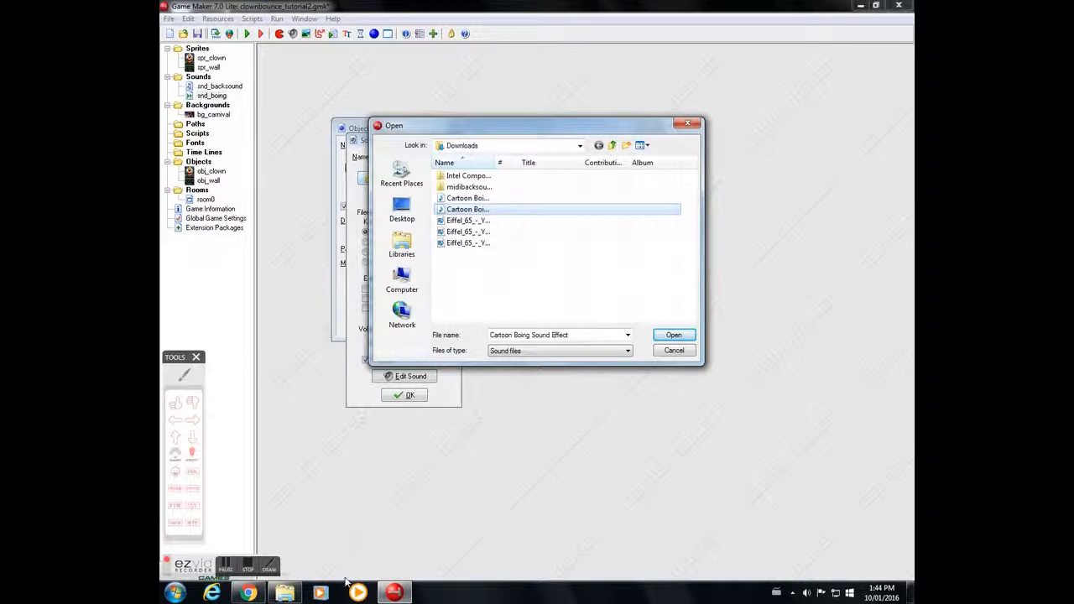
left_click(256, 593)
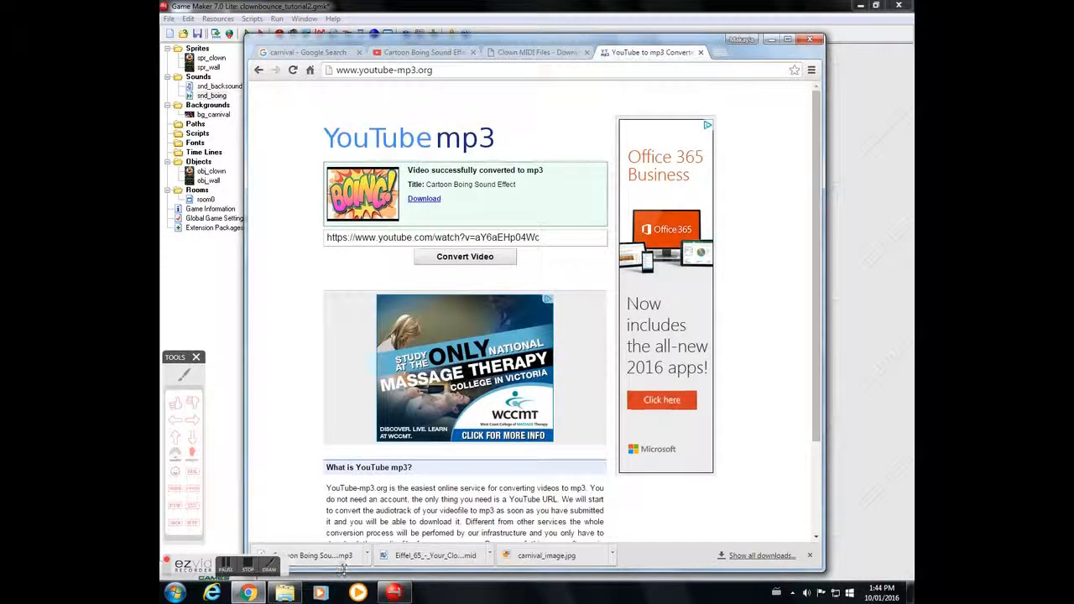
mouse_move(389, 595)
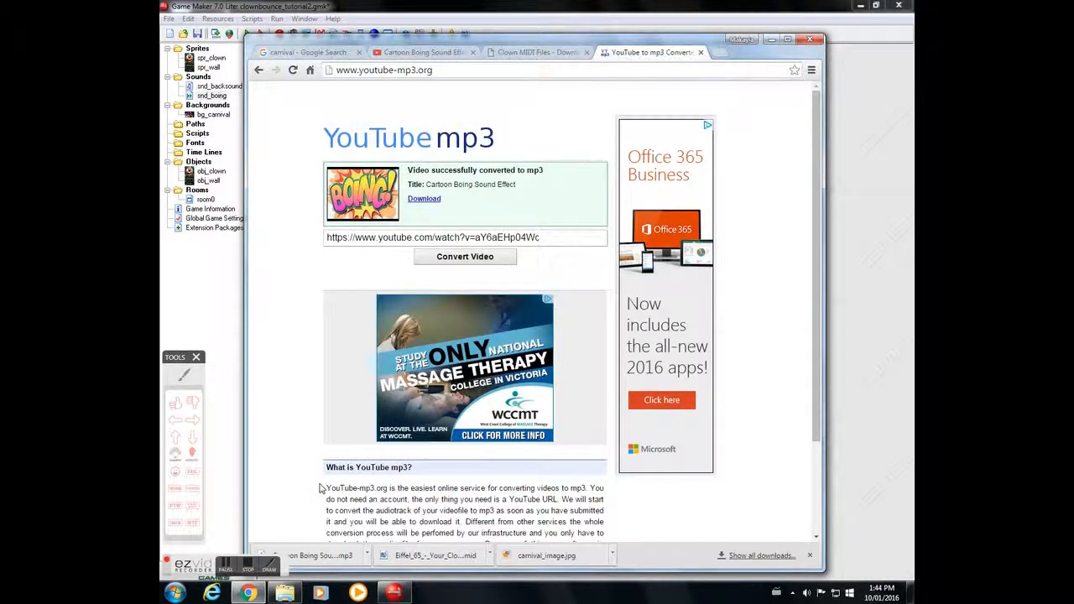
left_click(393, 593)
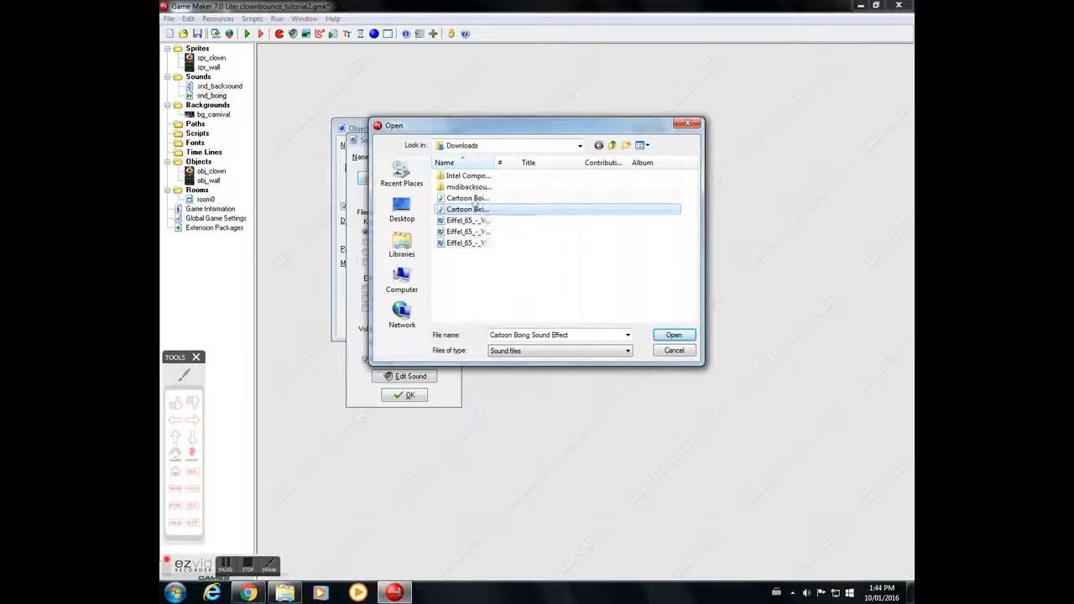
left_click(474, 198)
left_click(475, 209)
left_click(476, 198)
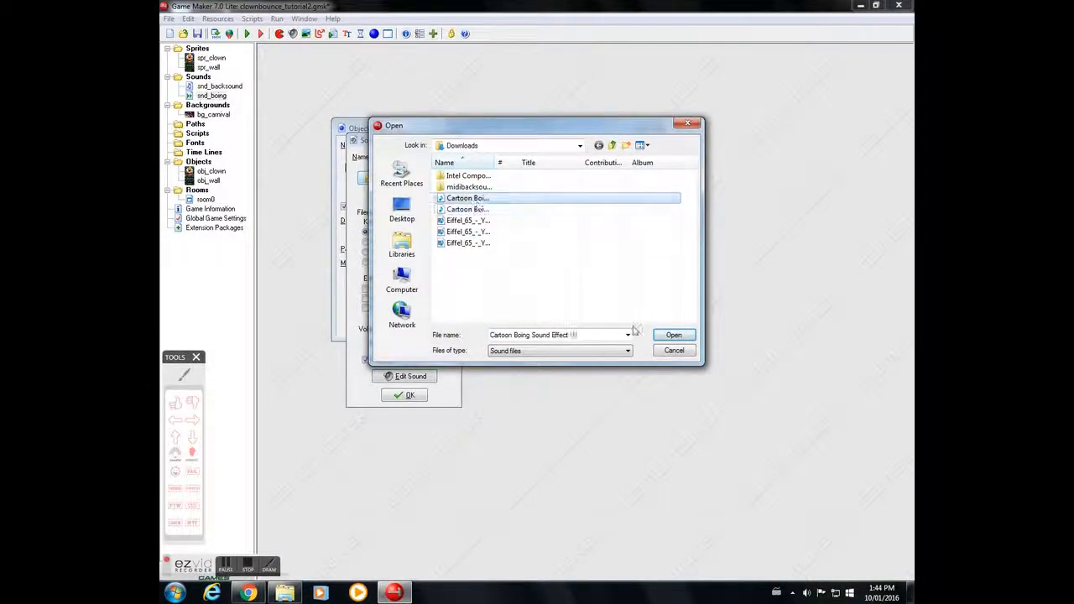
left_click(676, 335)
left_click(433, 179)
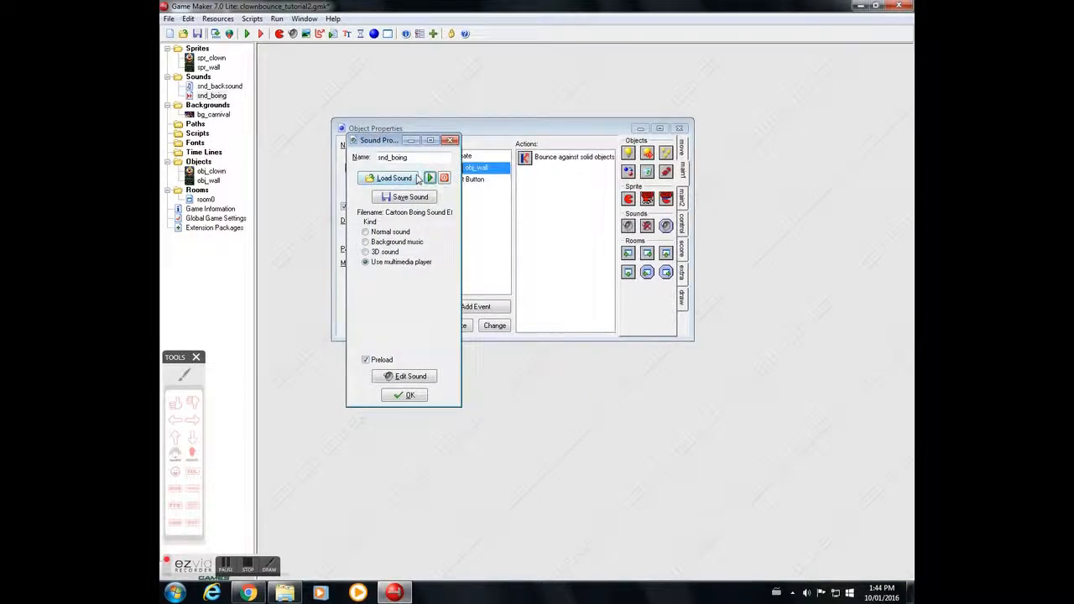
left_click(410, 397)
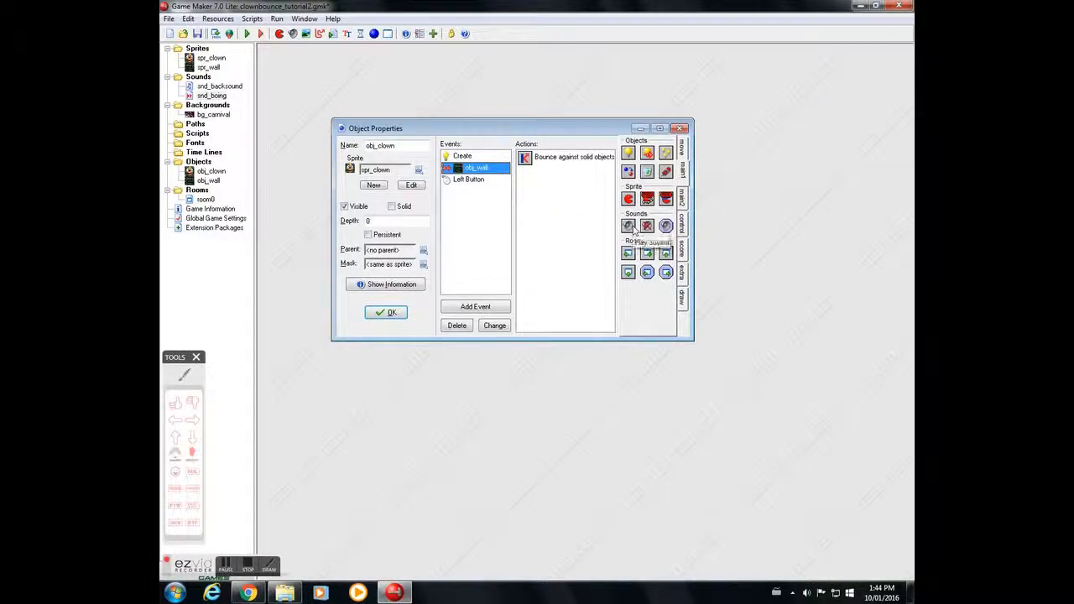
Step: In obj_clown's collision event with obj_wall, add a Play Sound action and place it below the bounce action
left_click_drag(630, 225, 553, 160)
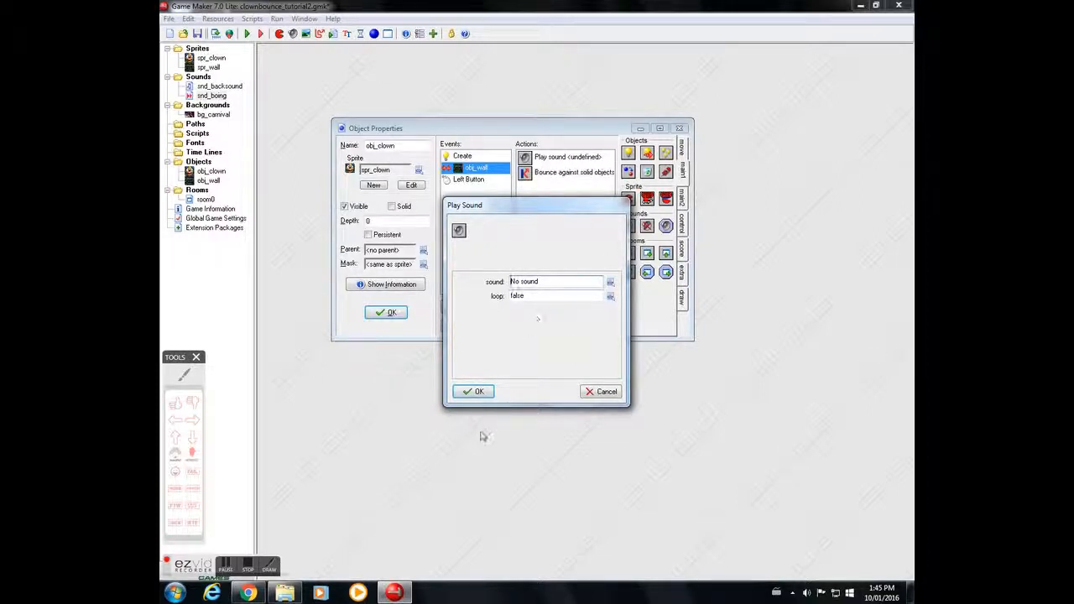
left_click(474, 391)
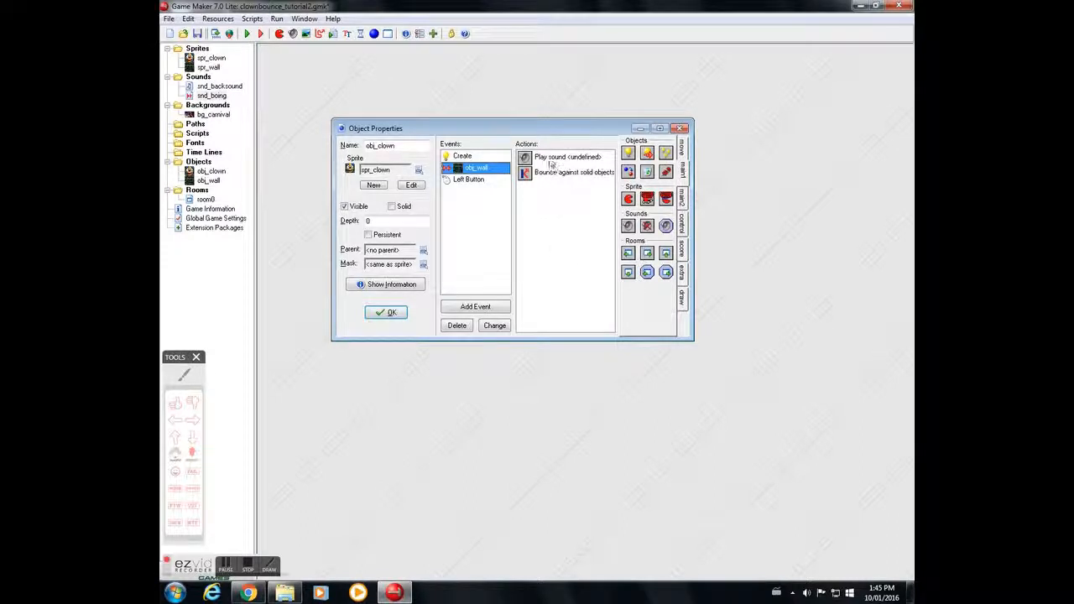
mouse_move(551, 162)
left_mouse_down()
mouse_move(576, 173)
mouse_move(546, 196)
mouse_move(549, 156)
left_mouse_up()
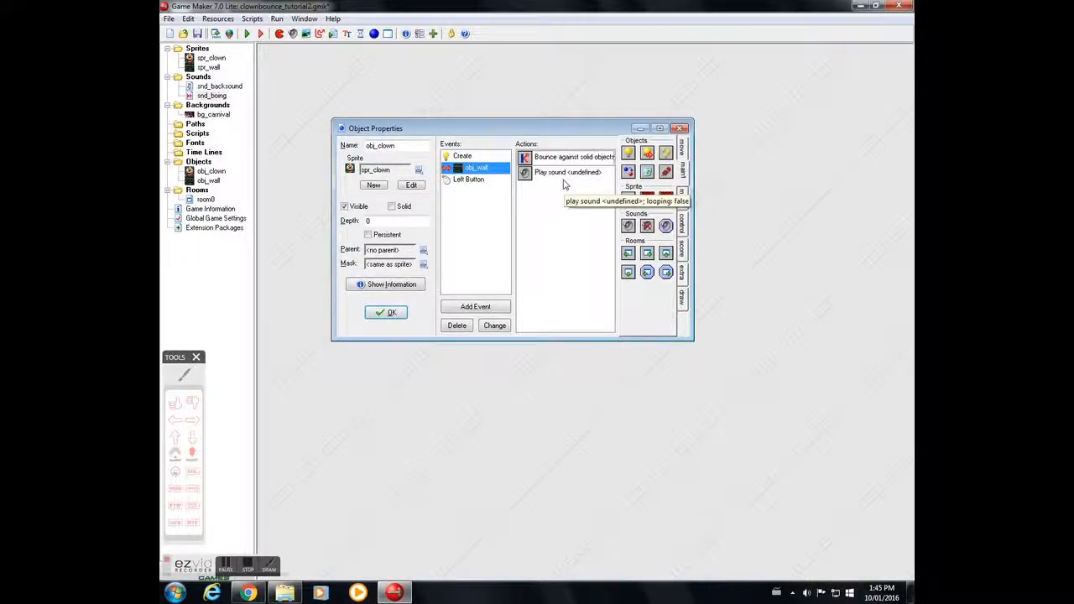
left_click_drag(564, 173, 561, 156)
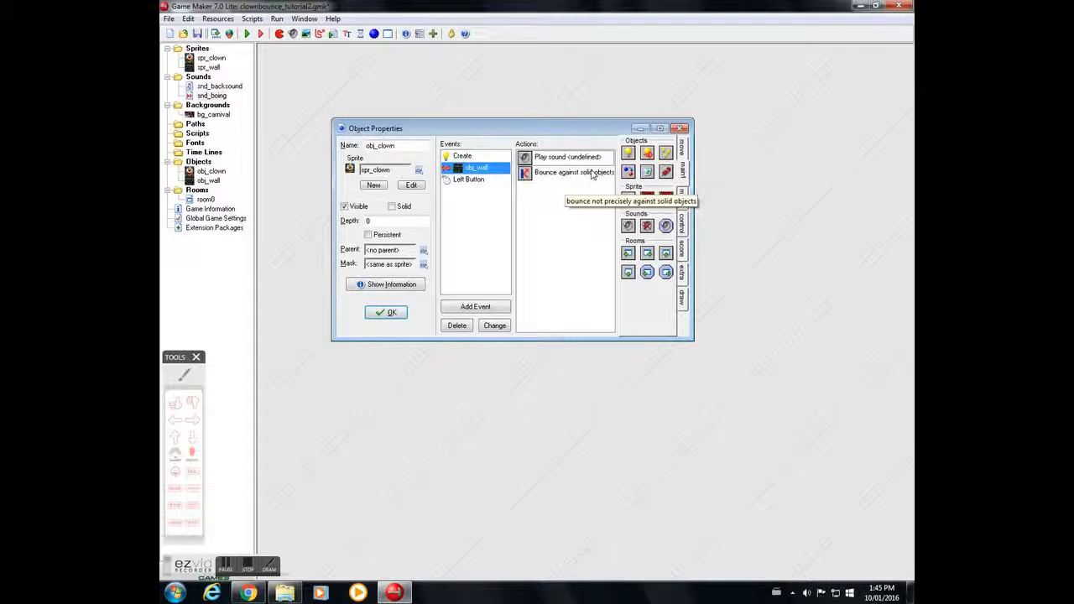
left_click_drag(563, 159, 570, 186)
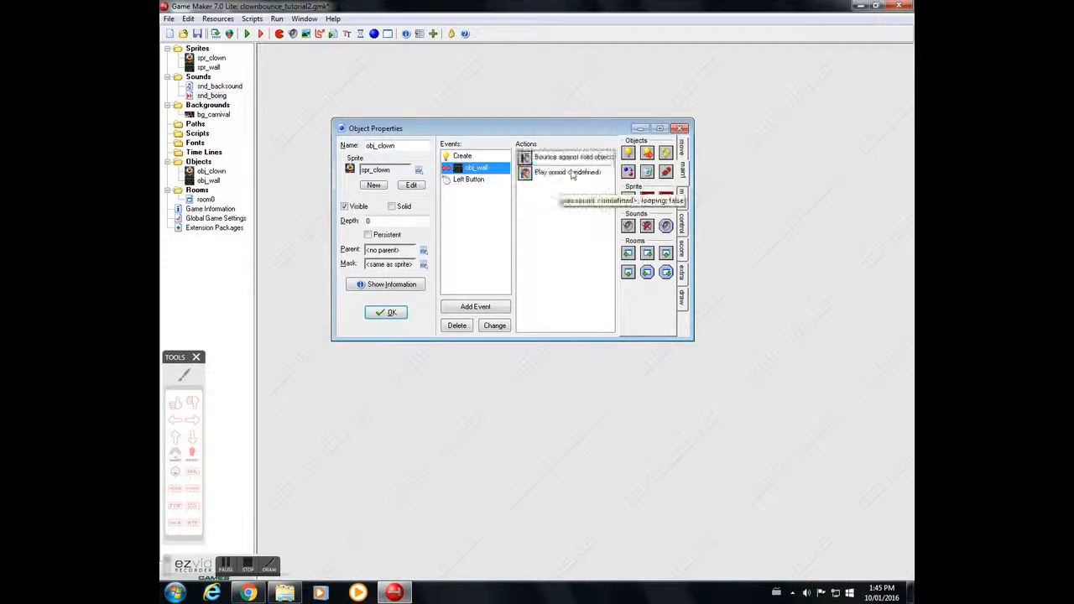
Step: Set the Play Sound action's sound to snd_boing and close the object properties
double_click(568, 173)
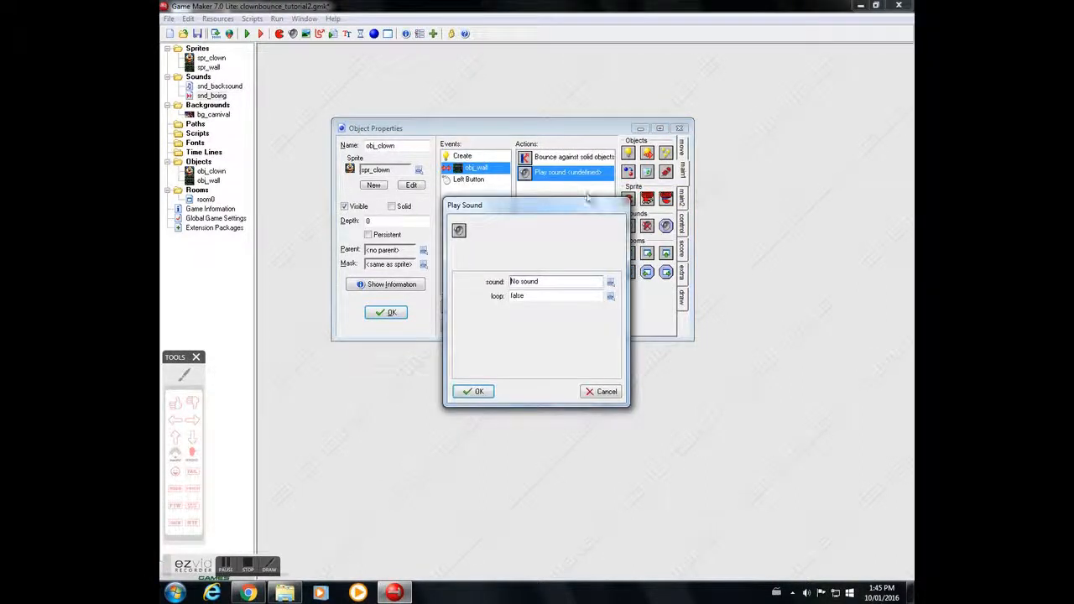
left_click(611, 282)
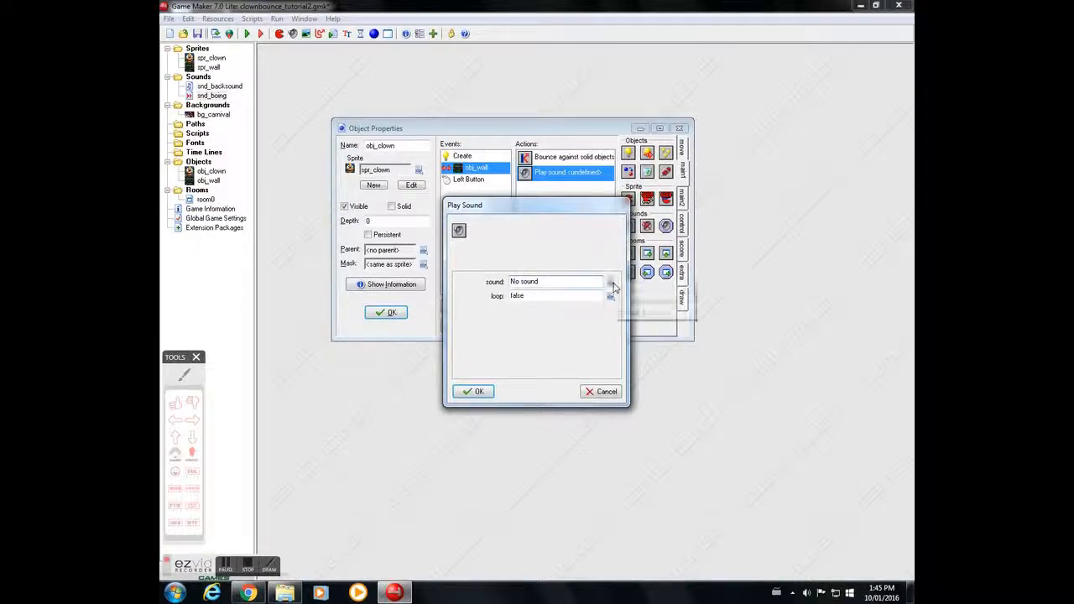
left_click(650, 313)
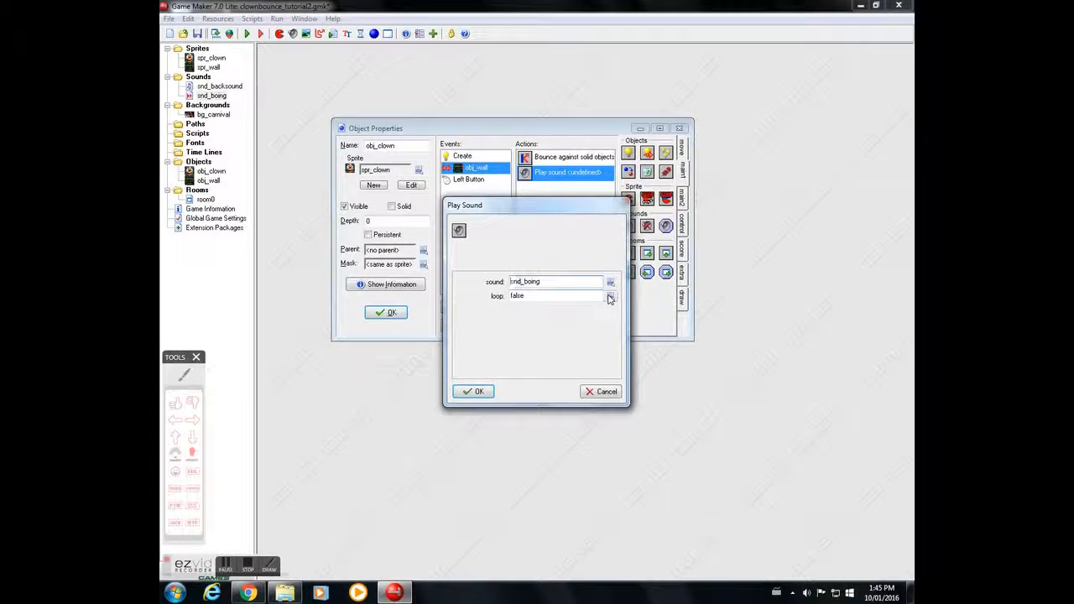
left_click(475, 392)
left_click(386, 313)
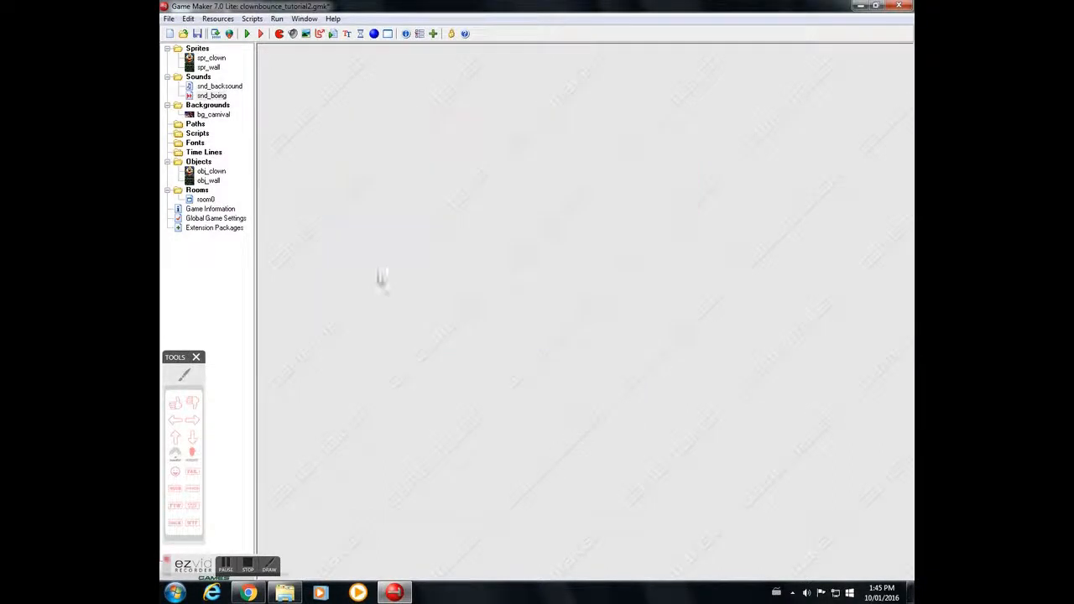
Step: Run the Clown Bounce game, minimize the browser, test clicking the bouncing clown, and close the game window
left_click(247, 34)
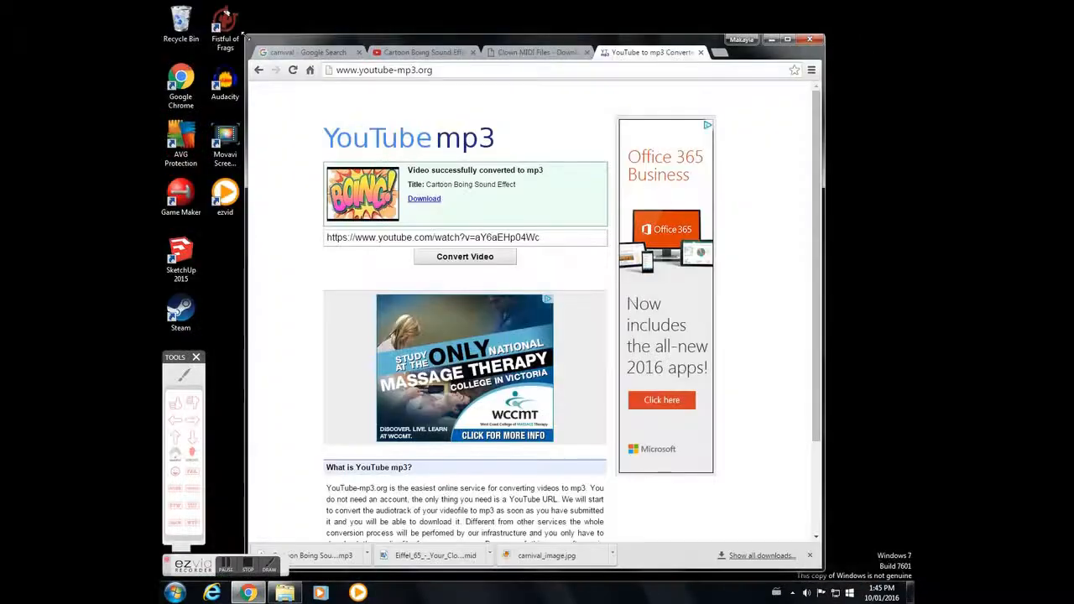
left_click(772, 38)
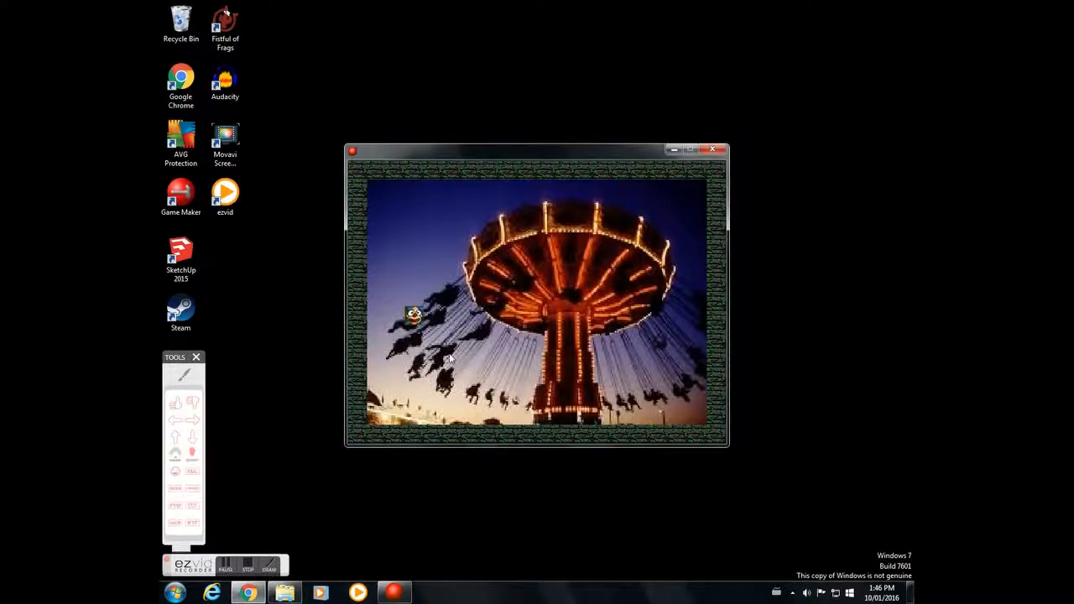
left_click(412, 272)
left_click(654, 311)
left_click(529, 309)
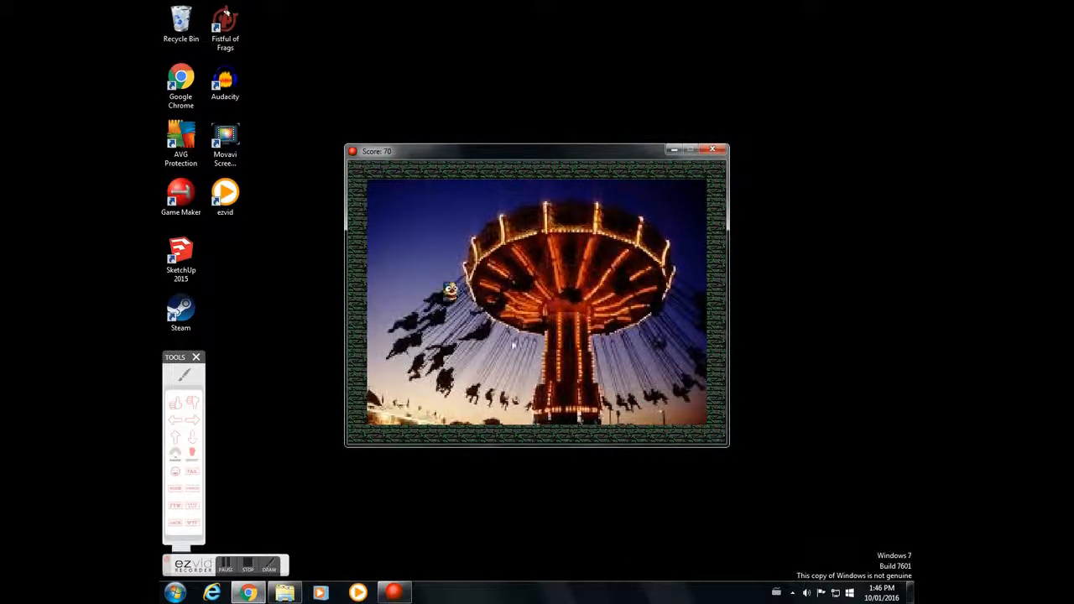
left_click(631, 220)
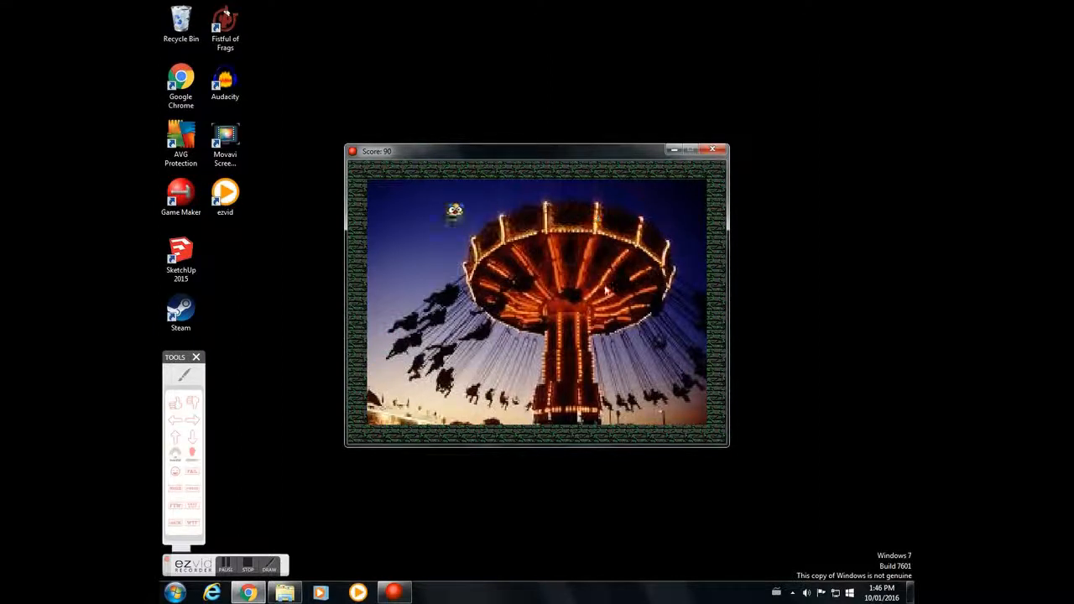
left_click(711, 150)
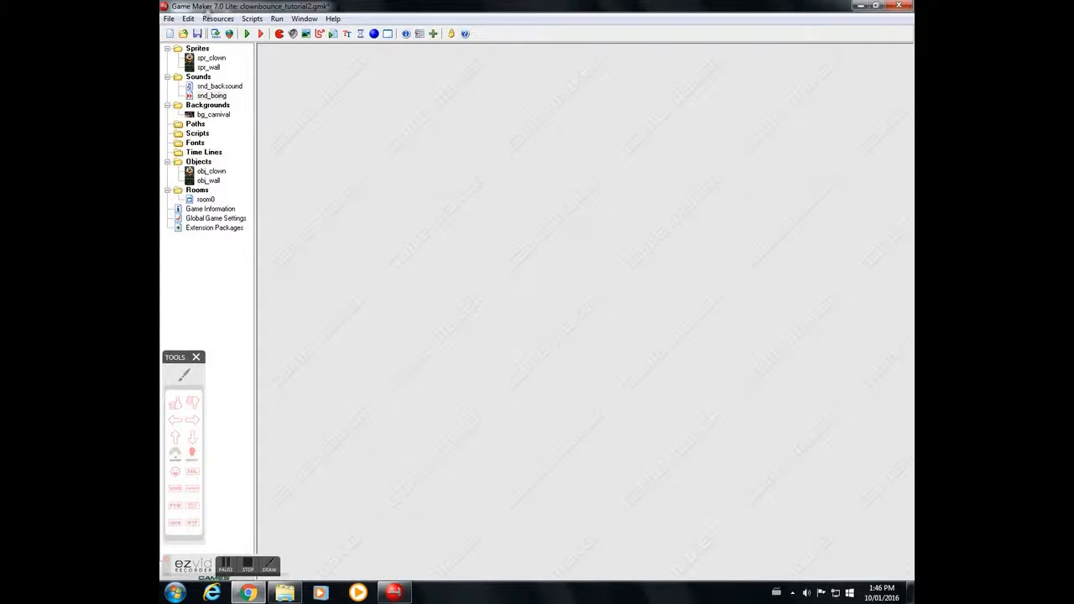
Step: Open obj_clown's properties, inspect its Left Button event actions, and close the dialog
double_click(210, 172)
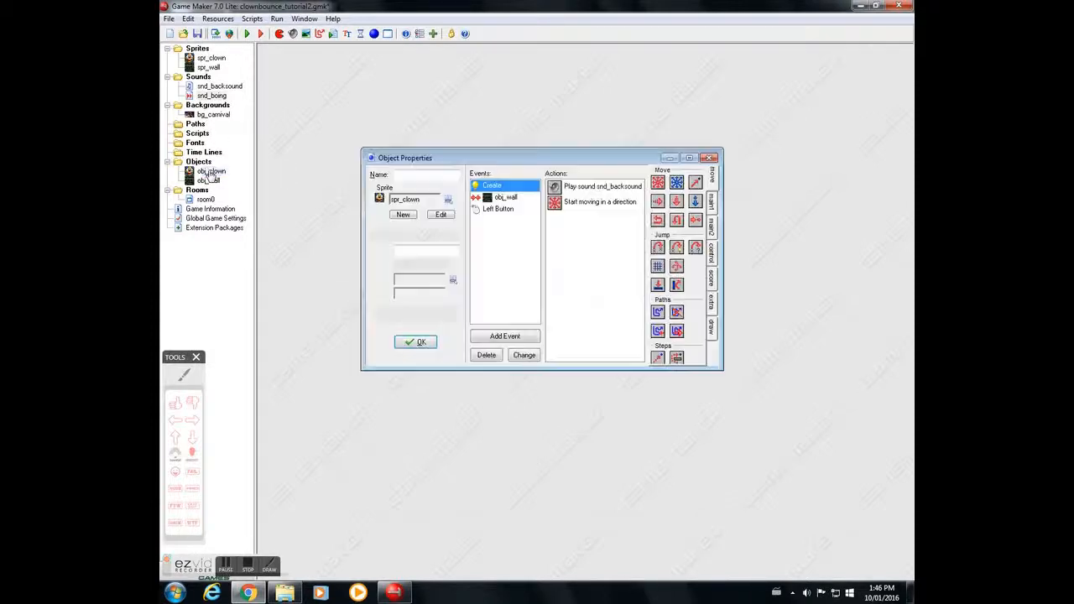
left_click(500, 209)
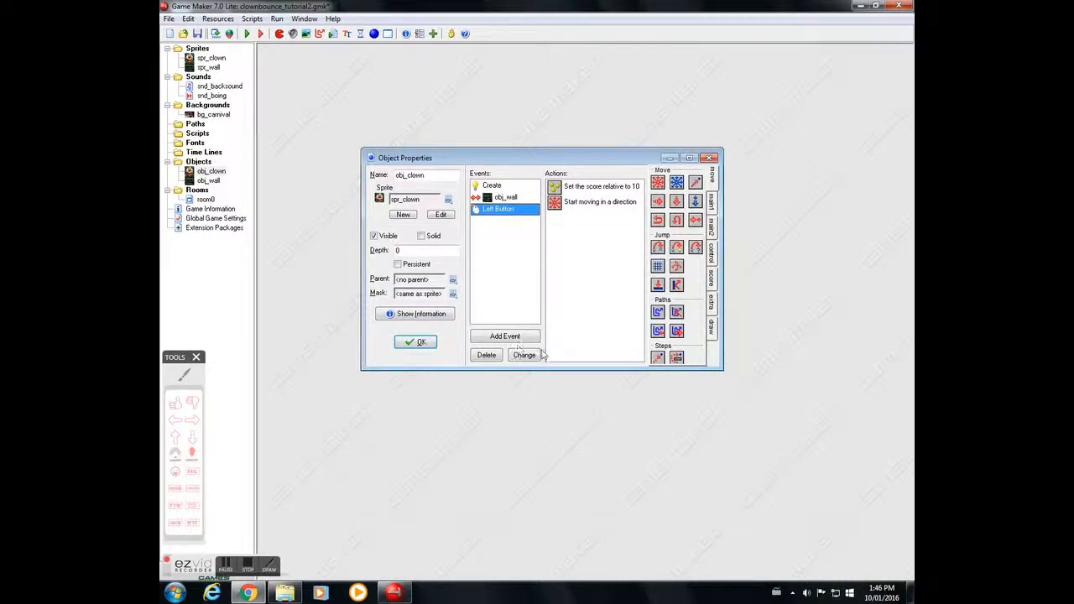
left_click(416, 342)
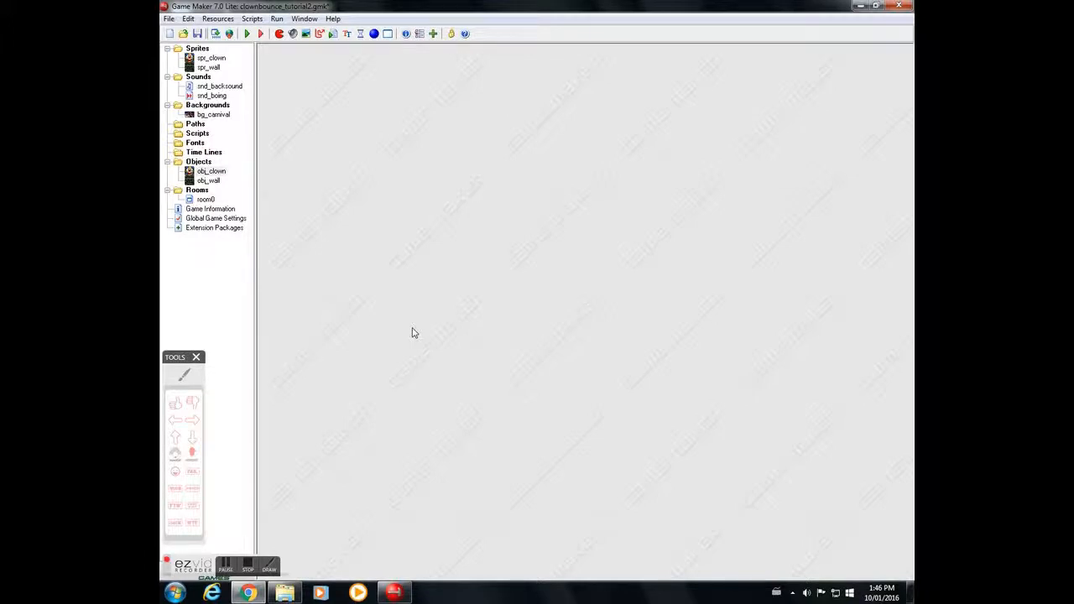
Step: Open the Silvey_maze game file from Downloads without saving changes to the current game
left_click(169, 19)
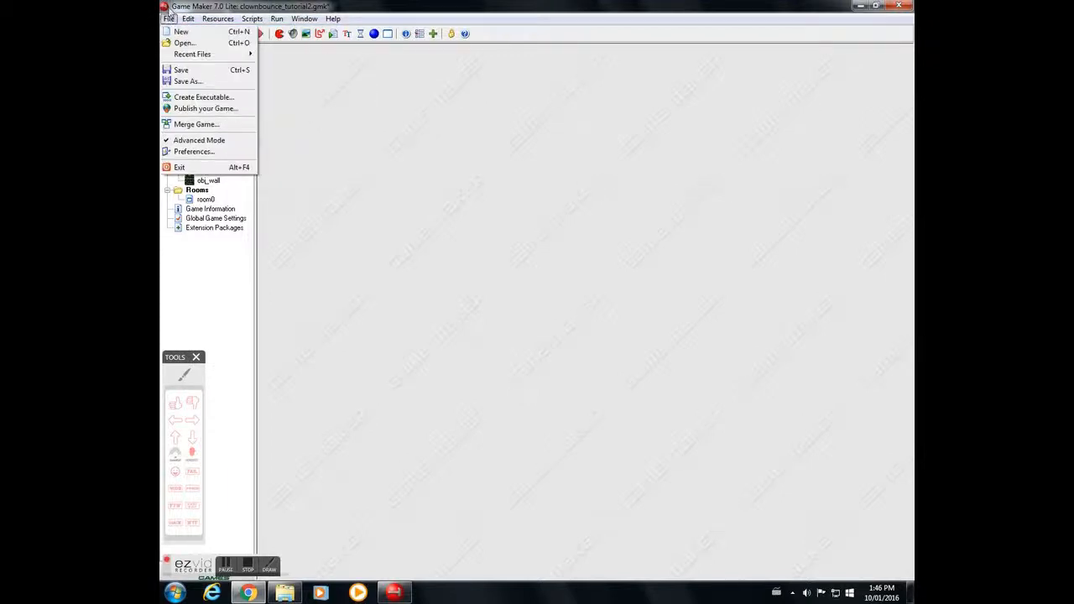
left_click(178, 43)
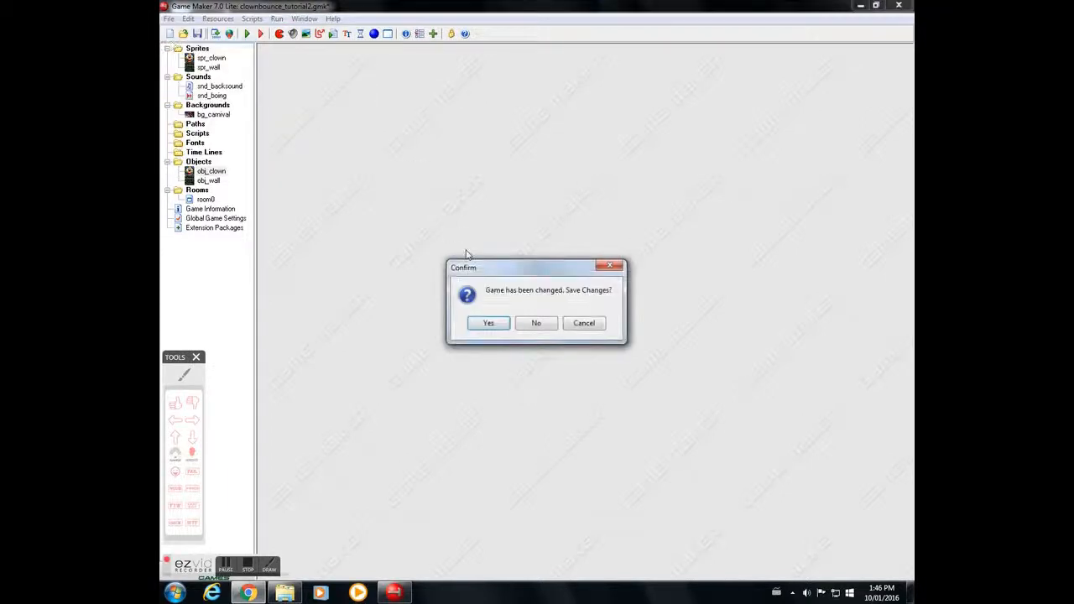
left_click(538, 325)
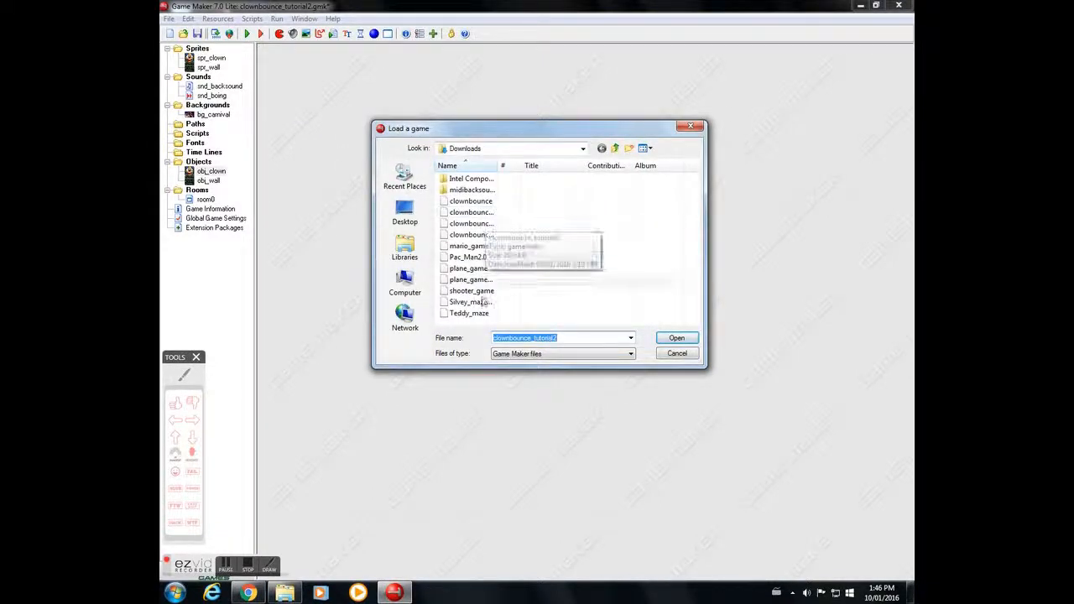
left_click(470, 302)
left_click(676, 337)
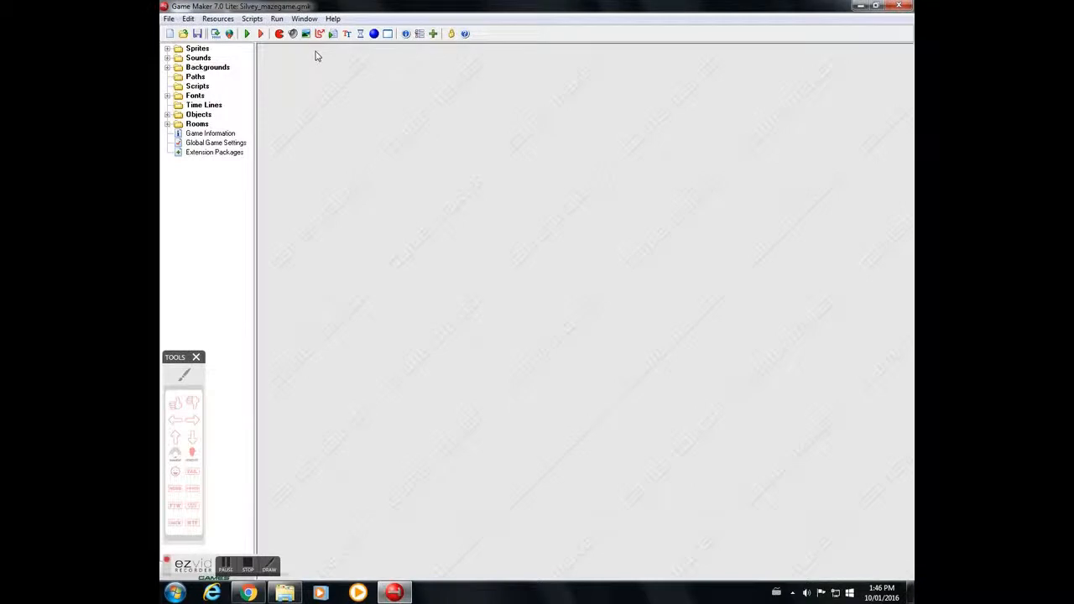
Step: Run the maze game, start it and move the character with the arrow keys before exiting
left_click(248, 34)
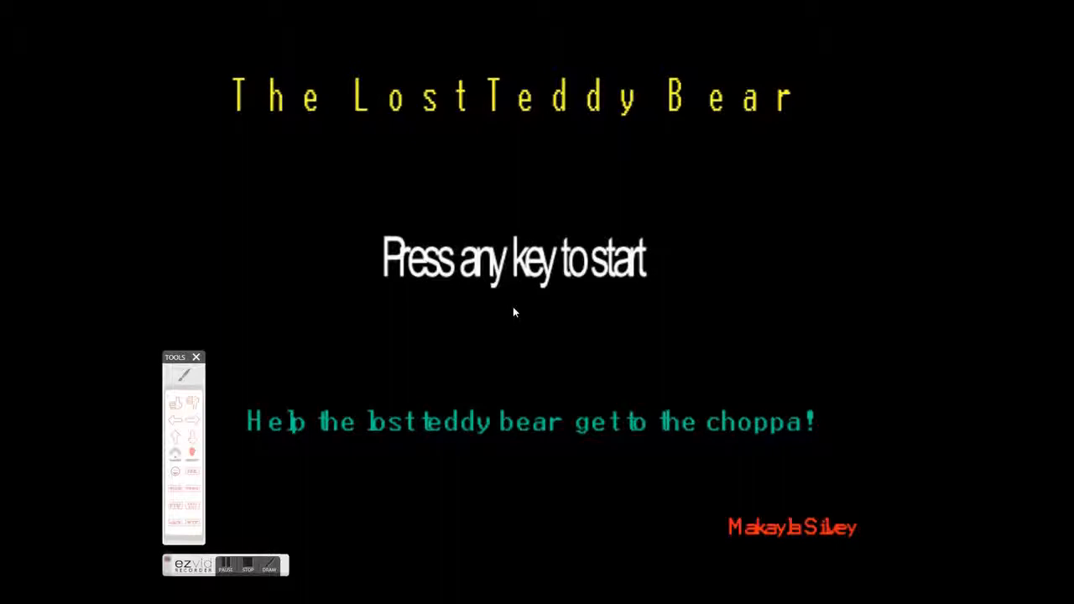
key("space")
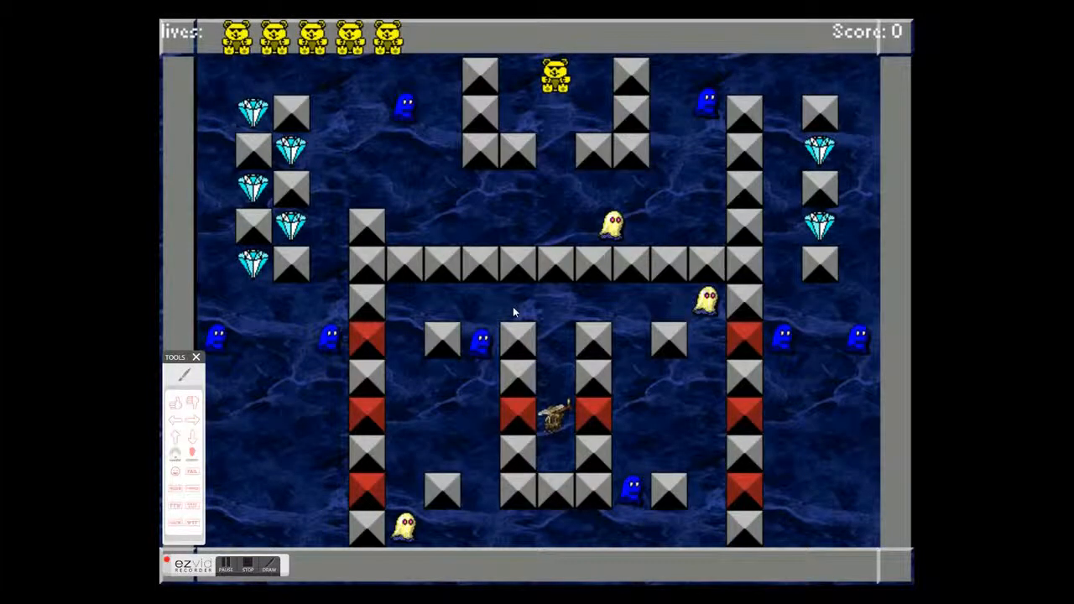
key("Down")
key("Left")
key("Up")
key("Left")
key("Down")
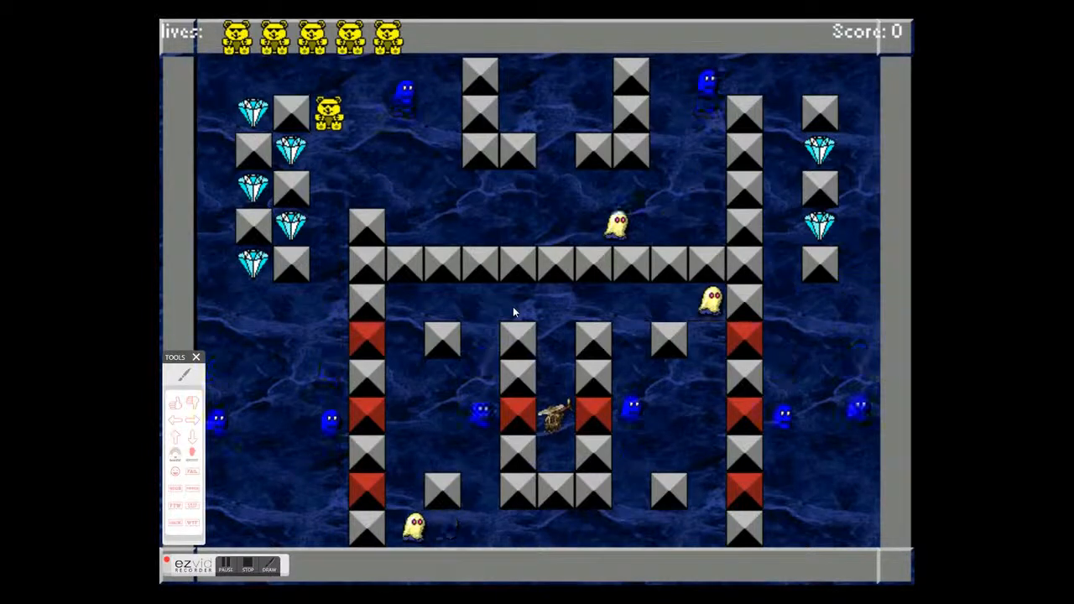
key("Left")
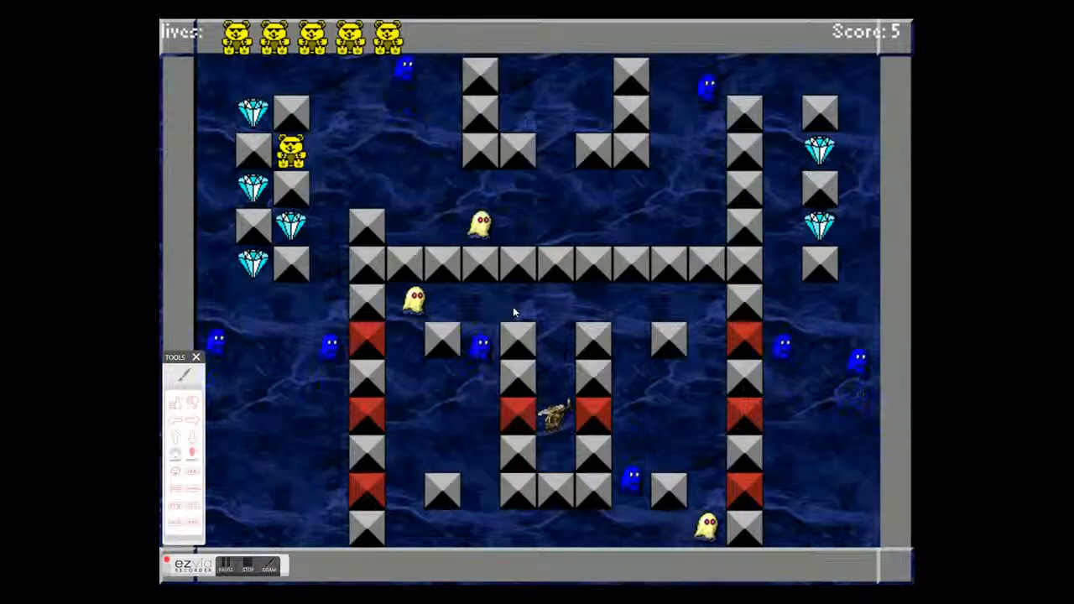
key("Escape")
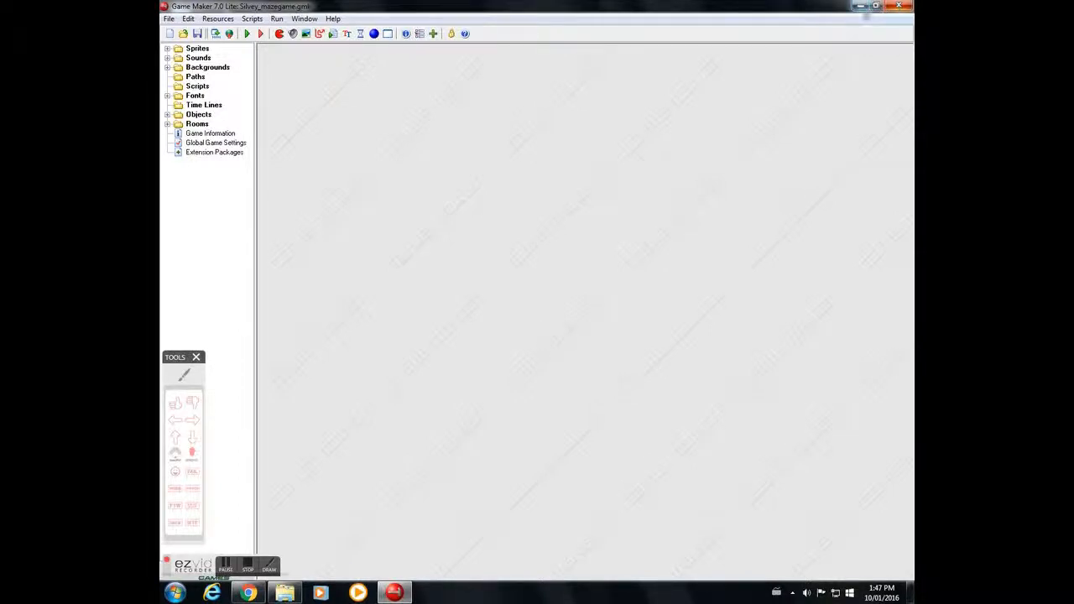
Step: Close Game Maker
left_click(898, 7)
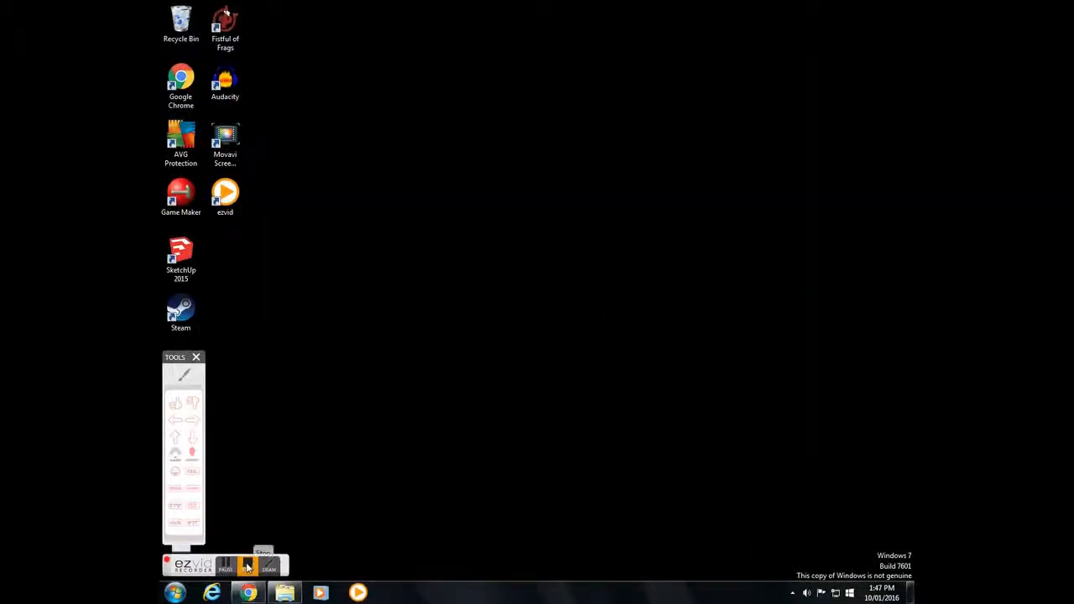
left_click(251, 566)
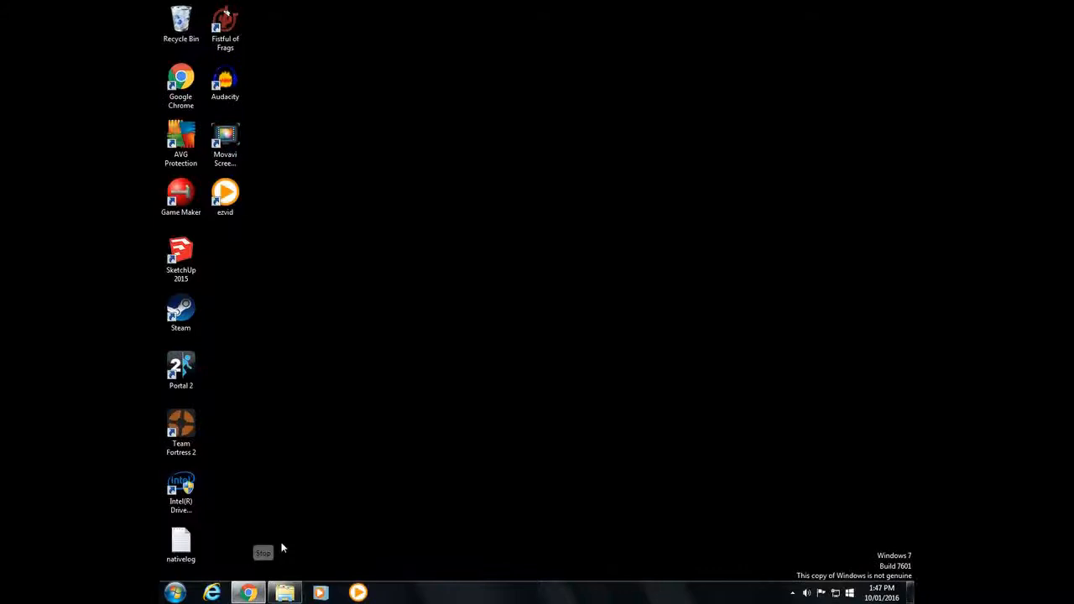